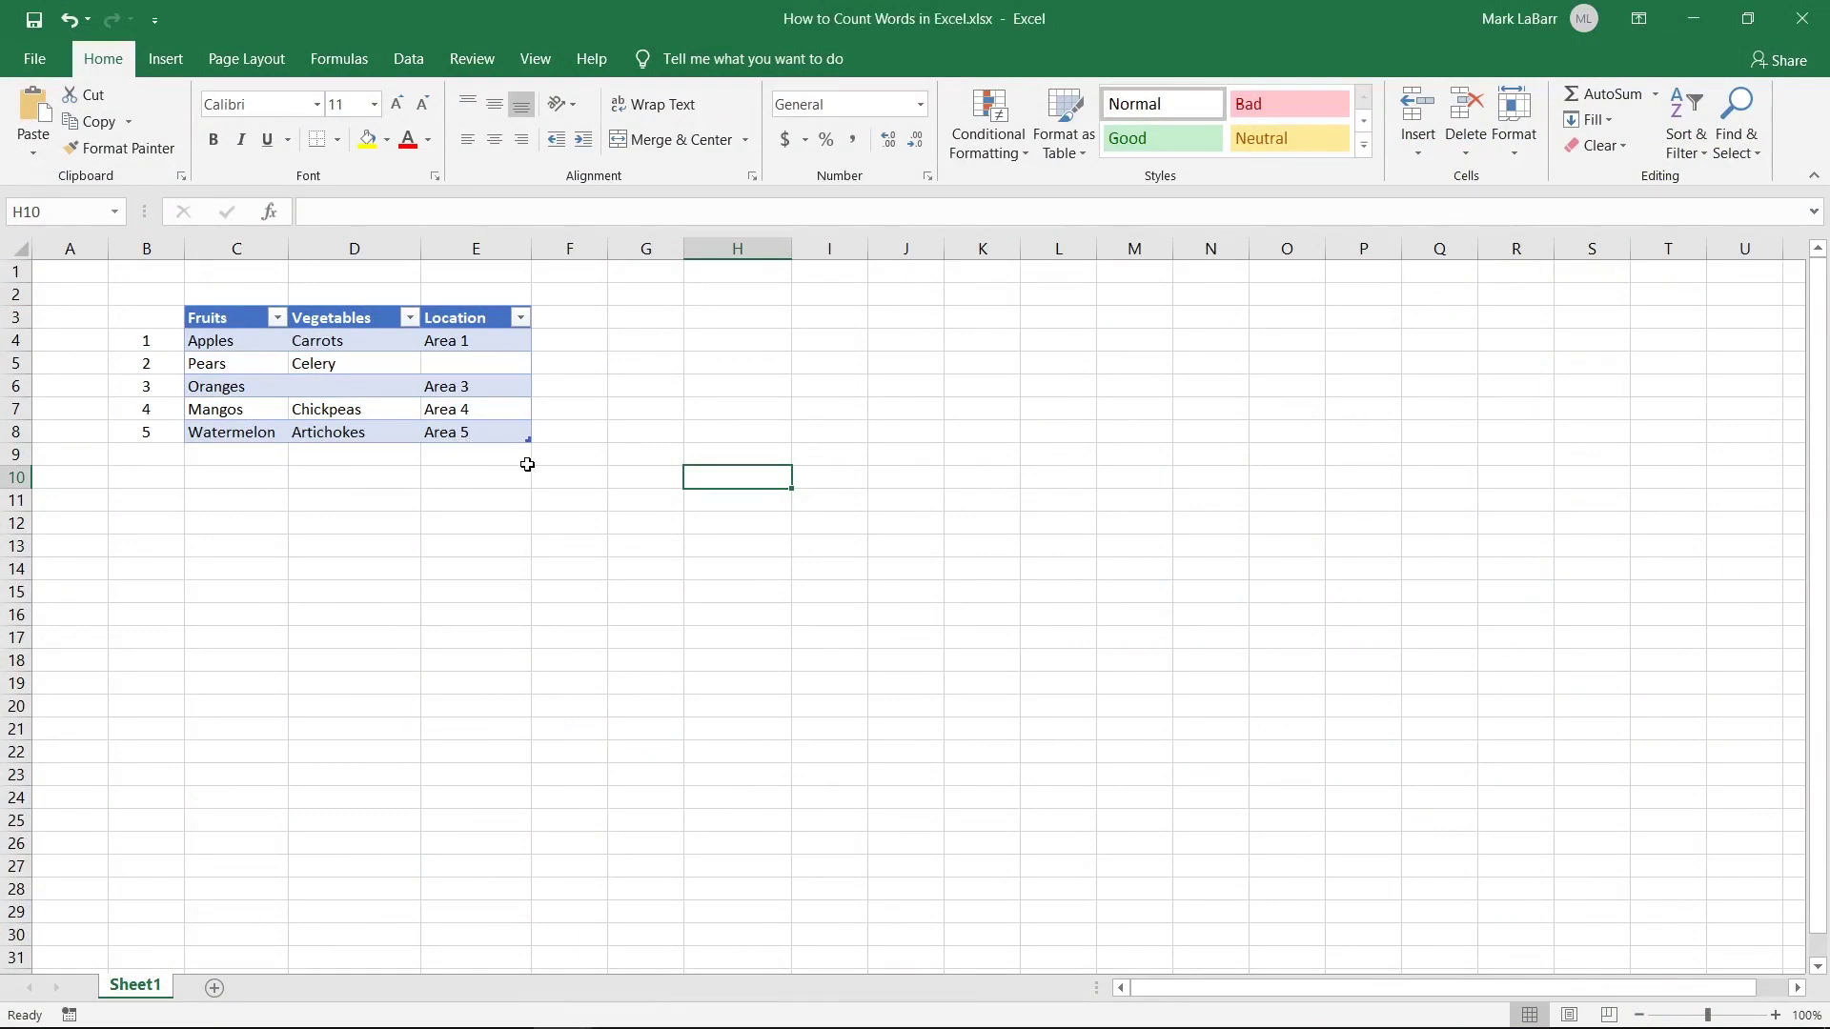
# Select around the produce table B3:E8 and settle on cell H12 for the formula.
pyautogui.click(295, 434)
pyautogui.moveTo(155, 319); pyautogui.dragTo(490, 425)
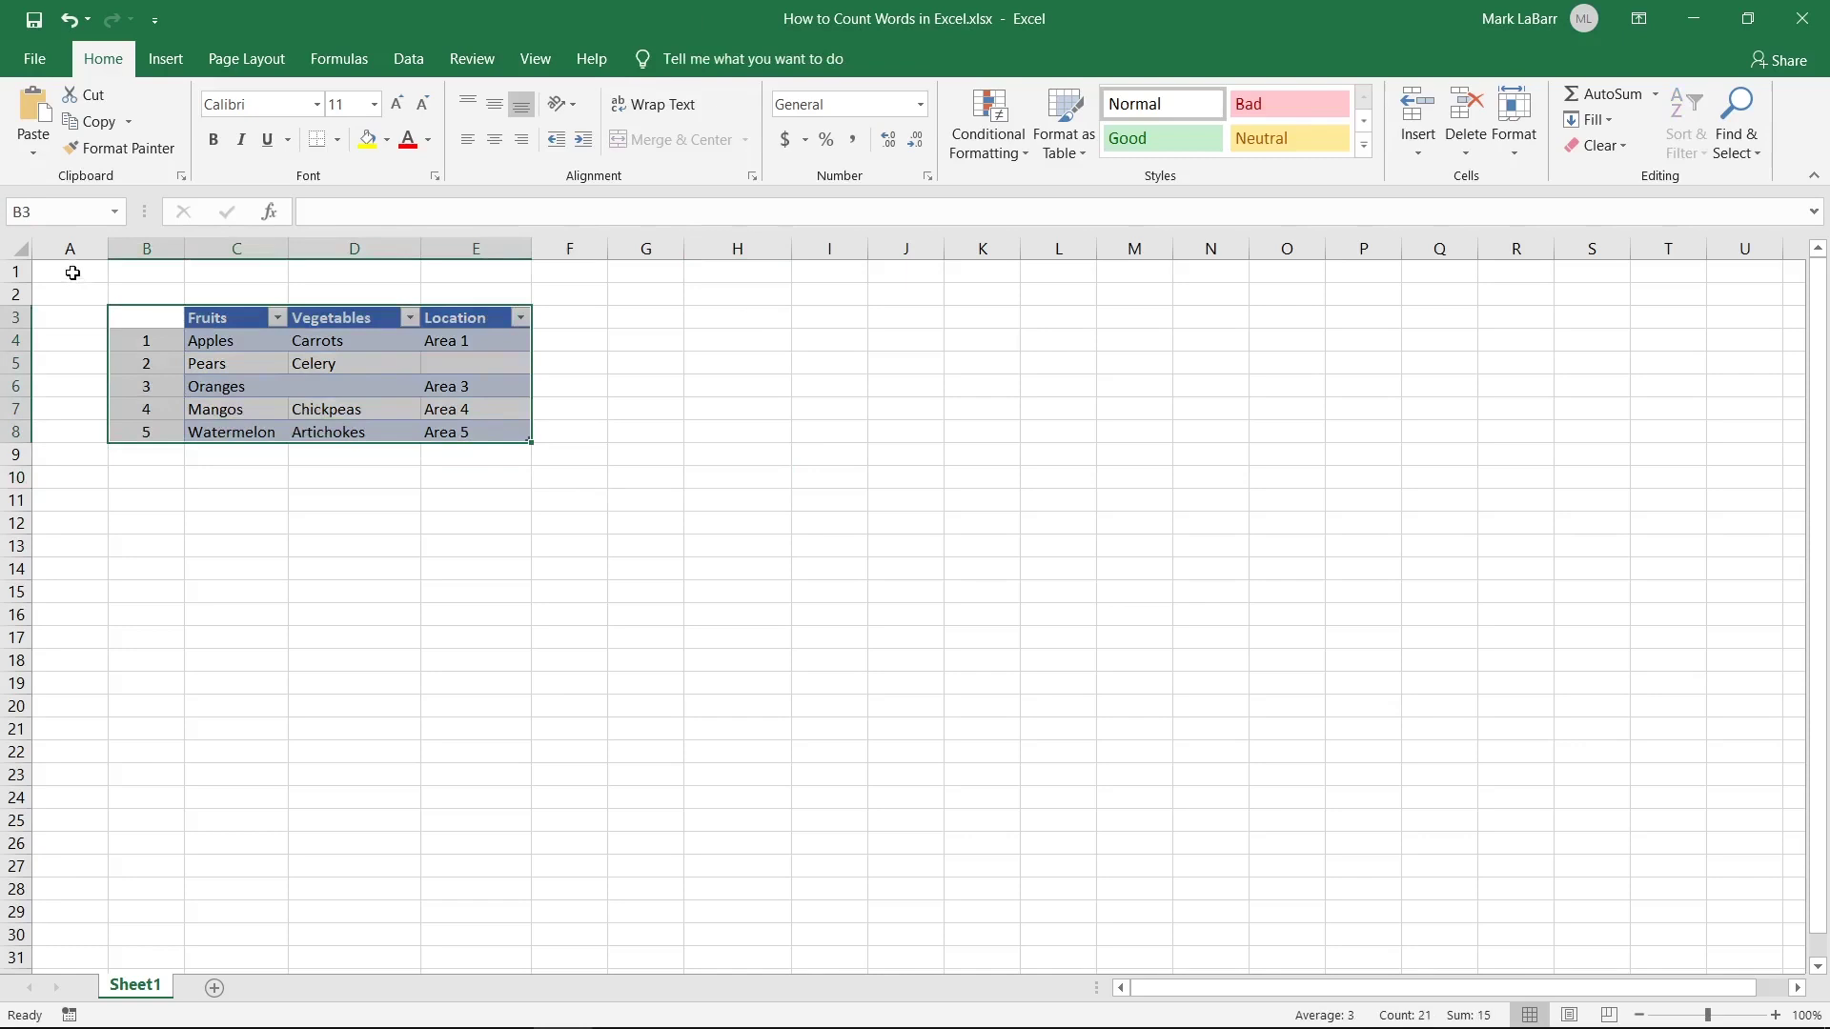
pyautogui.moveTo(69, 274); pyautogui.dragTo(805, 686)
pyautogui.click(753, 507)
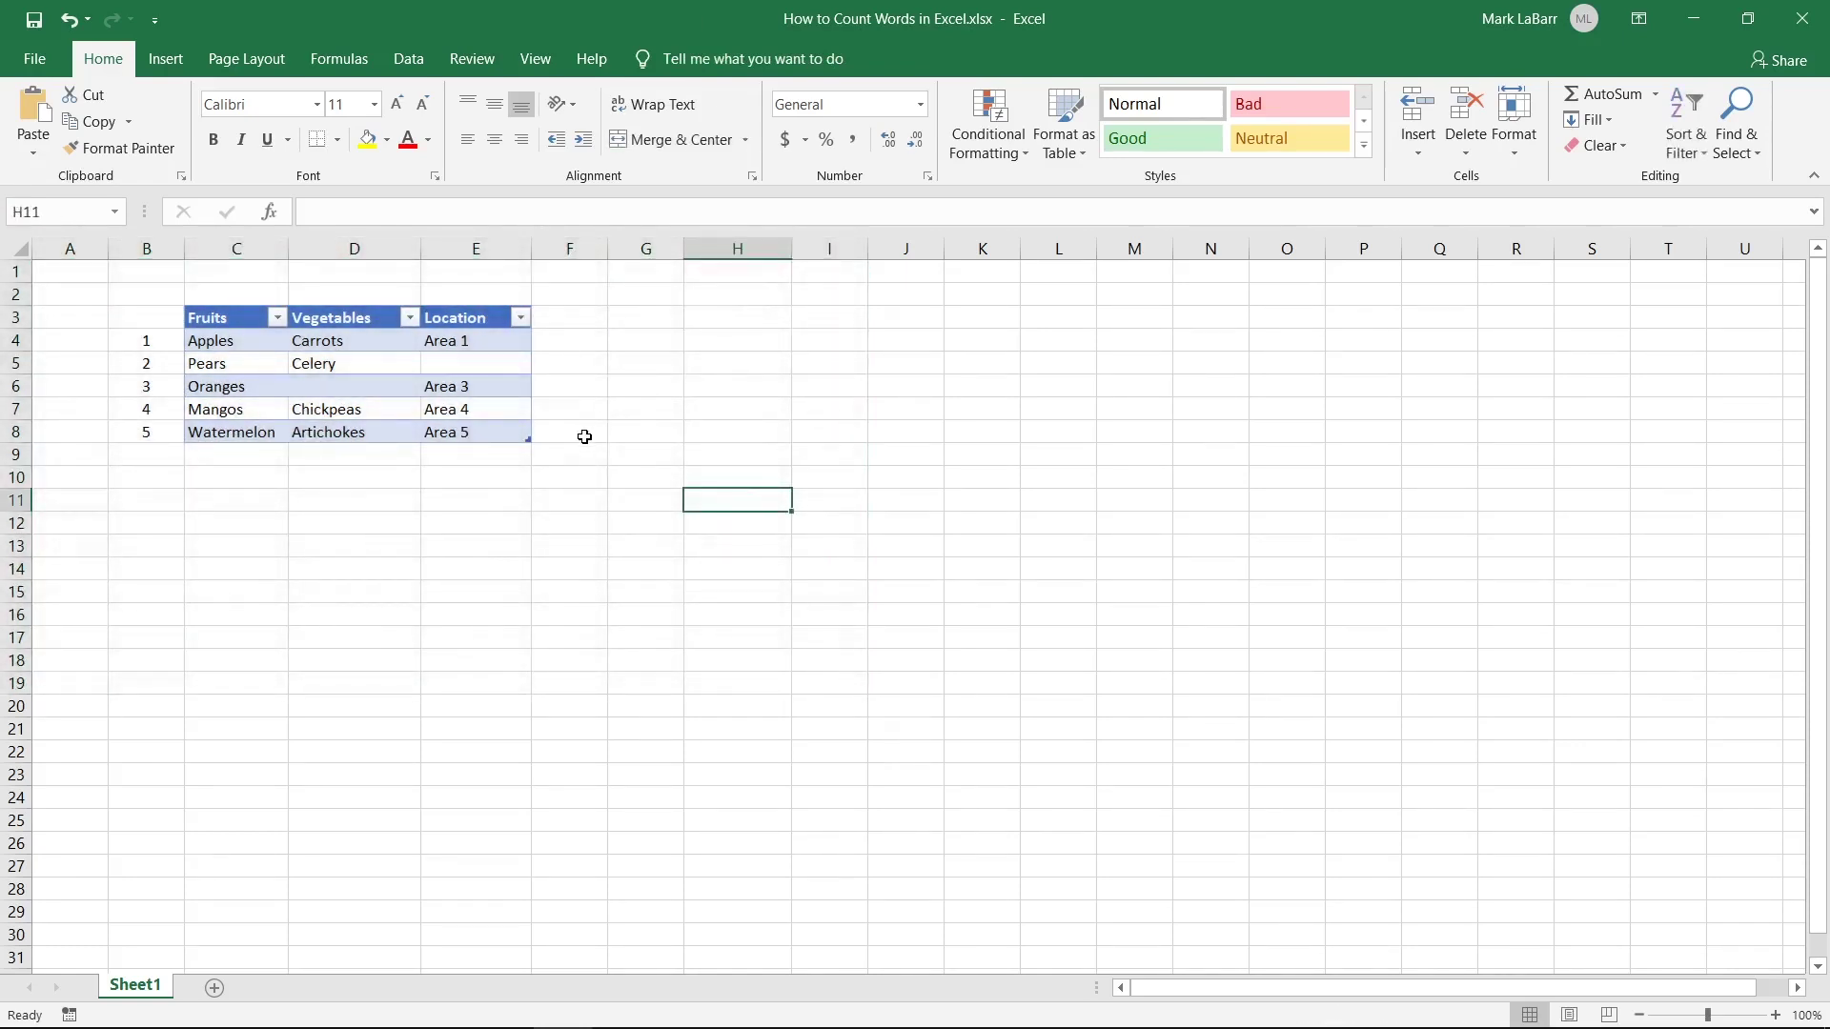
pyautogui.moveTo(710, 500); pyautogui.dragTo(698, 525)
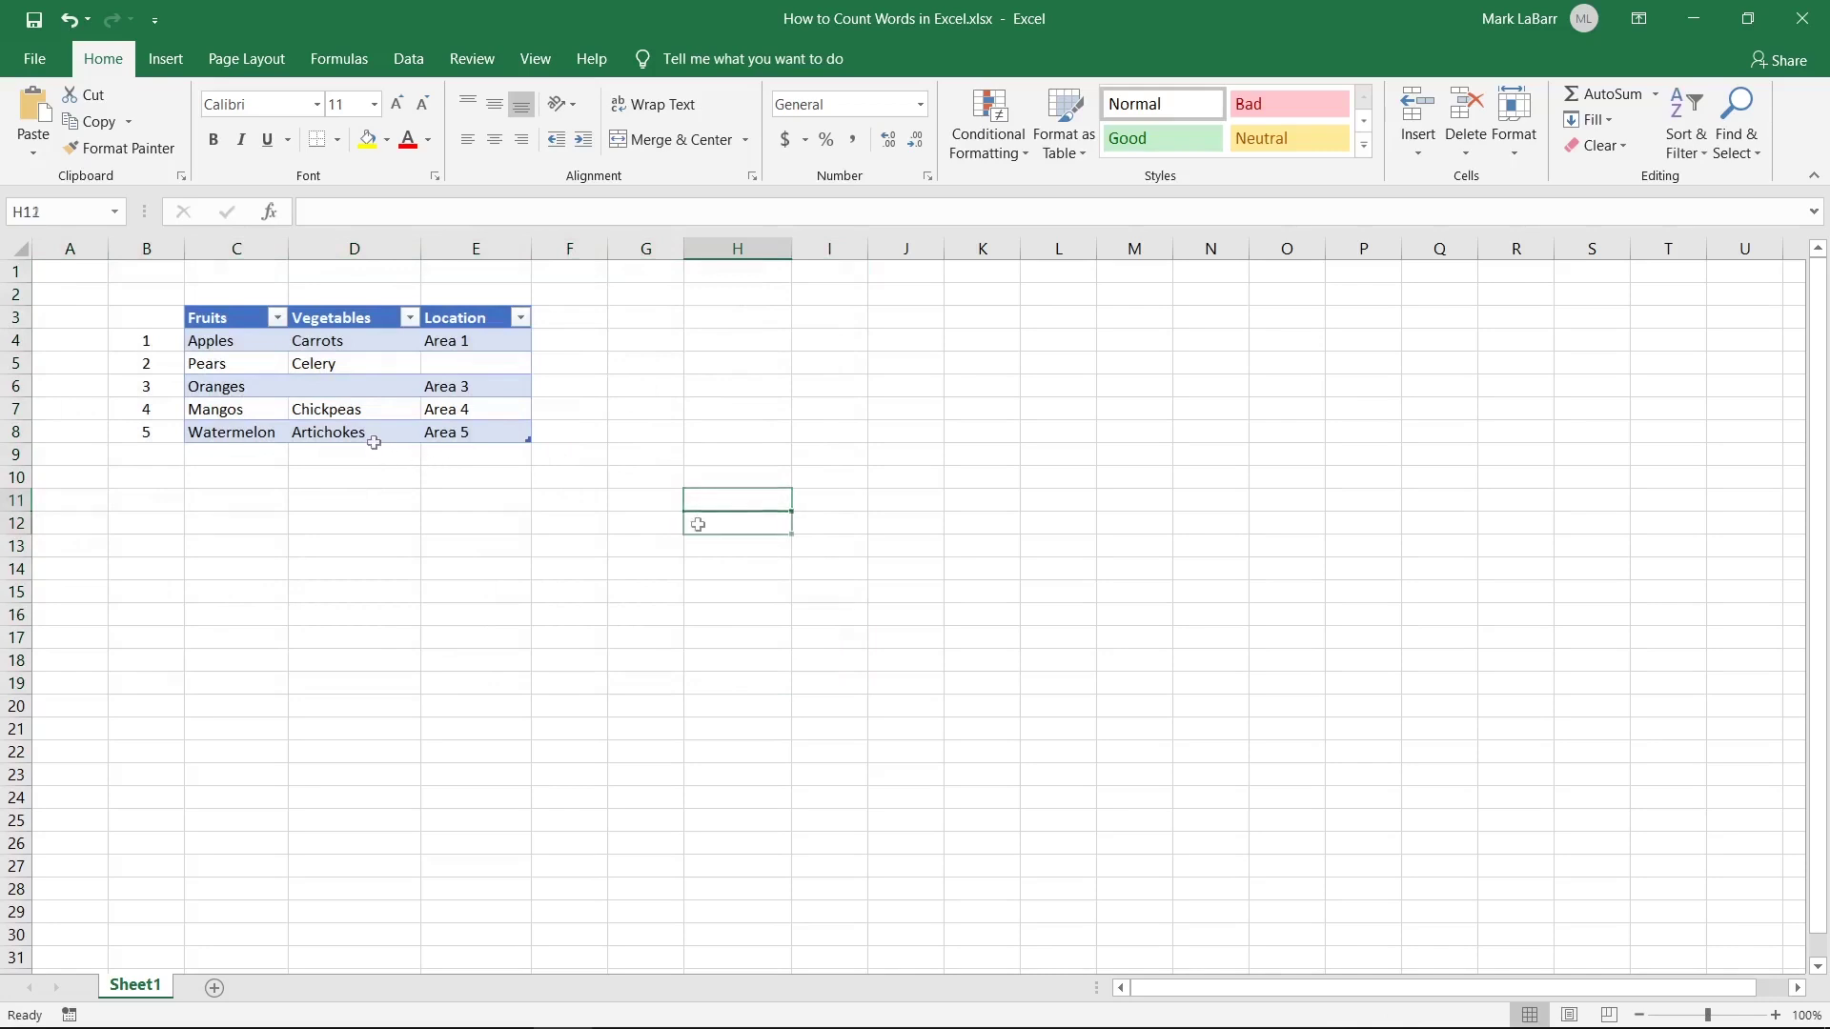
pyautogui.click(698, 524)
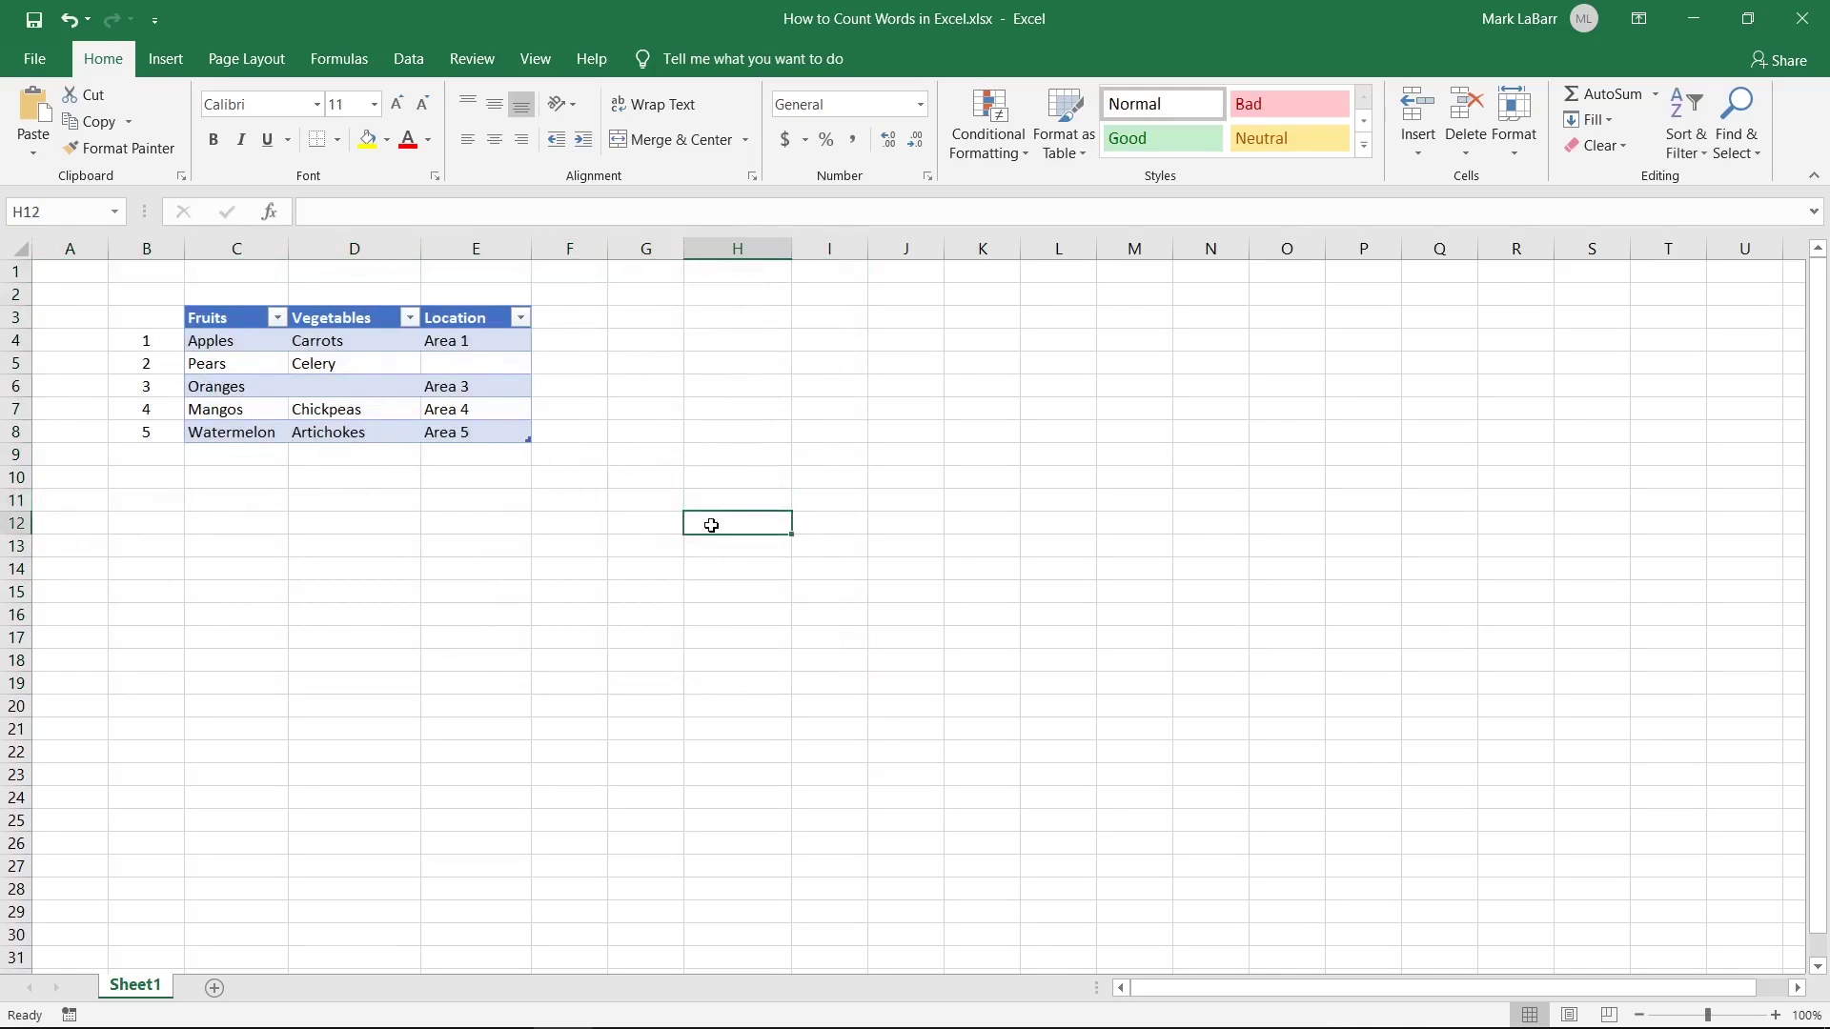
# Copy the single-cell =IF(LEN(TRIM(B2))...) word-count formula from line 1 in Notepad.
pyautogui.hotkey('alt', 'Tab')
pyautogui.hotkey('alt', 'Tab')
pyautogui.hotkey('alt', 'Tab')
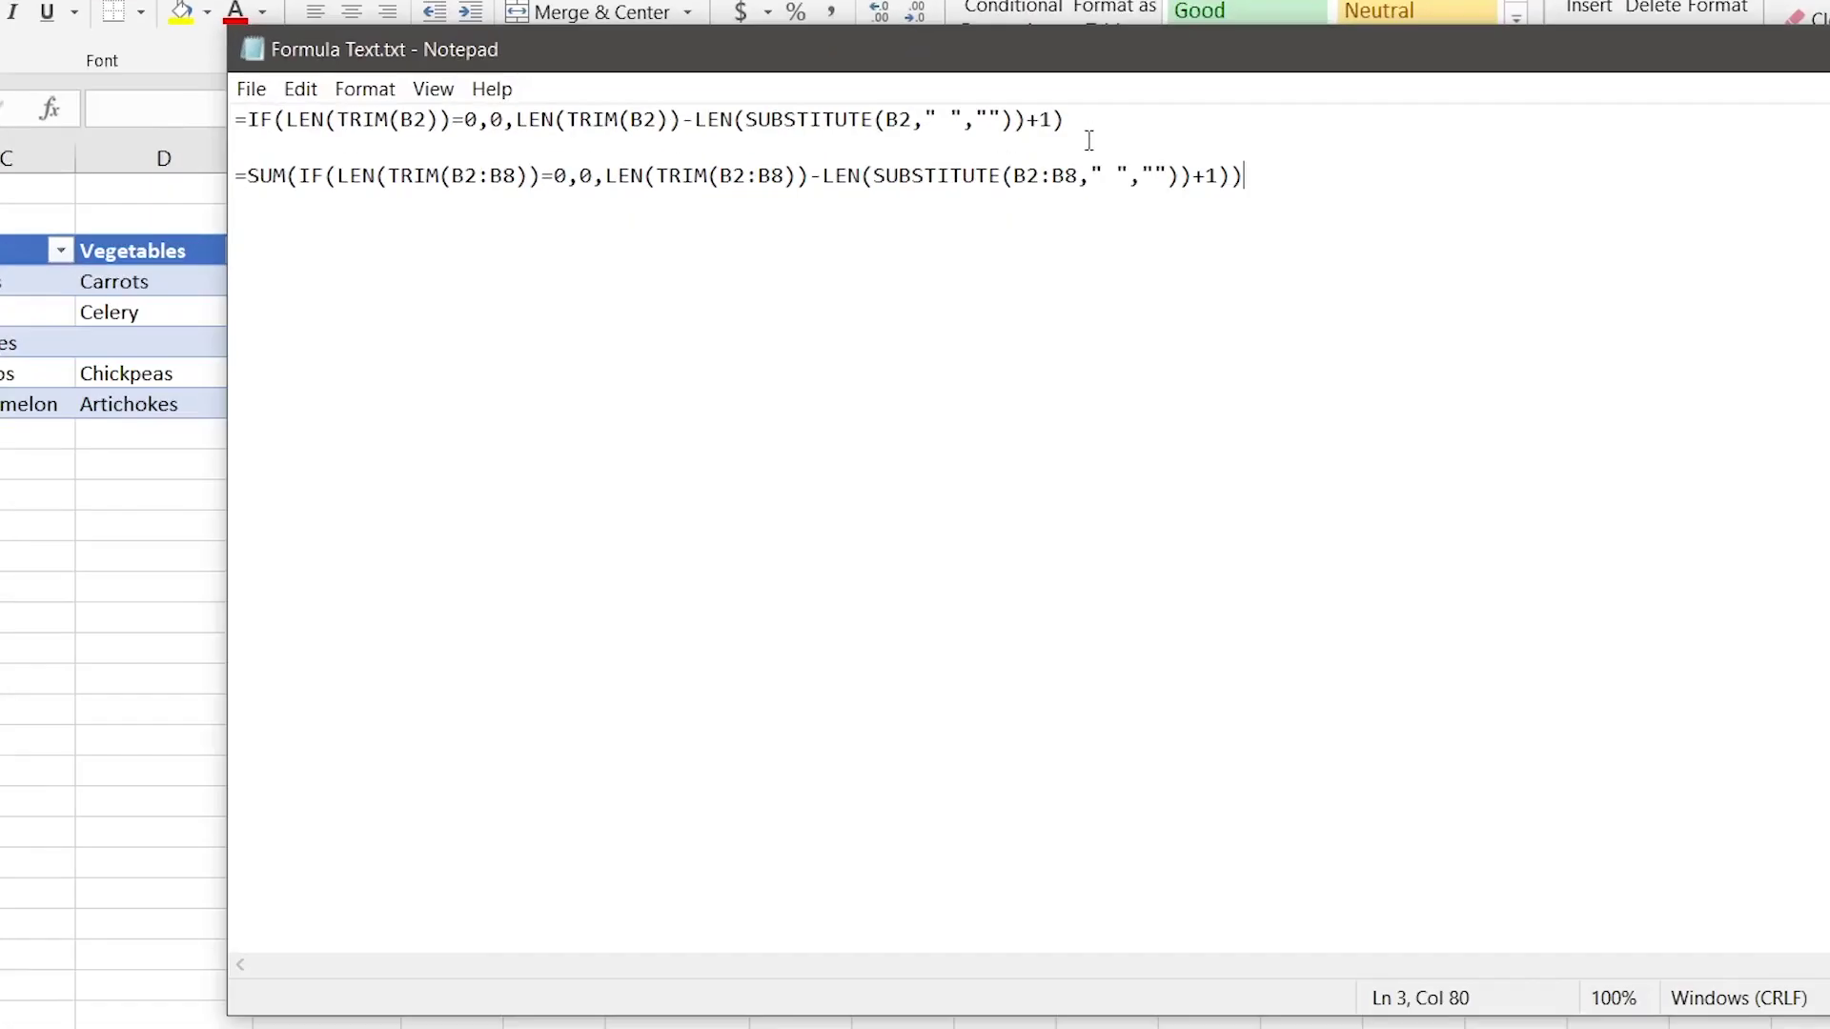
pyautogui.moveTo(1028, 219); pyautogui.dragTo(429, 194)
pyautogui.moveTo(267, 81); pyautogui.dragTo(238, 79)
pyautogui.hotkey('ctrl', 'c')
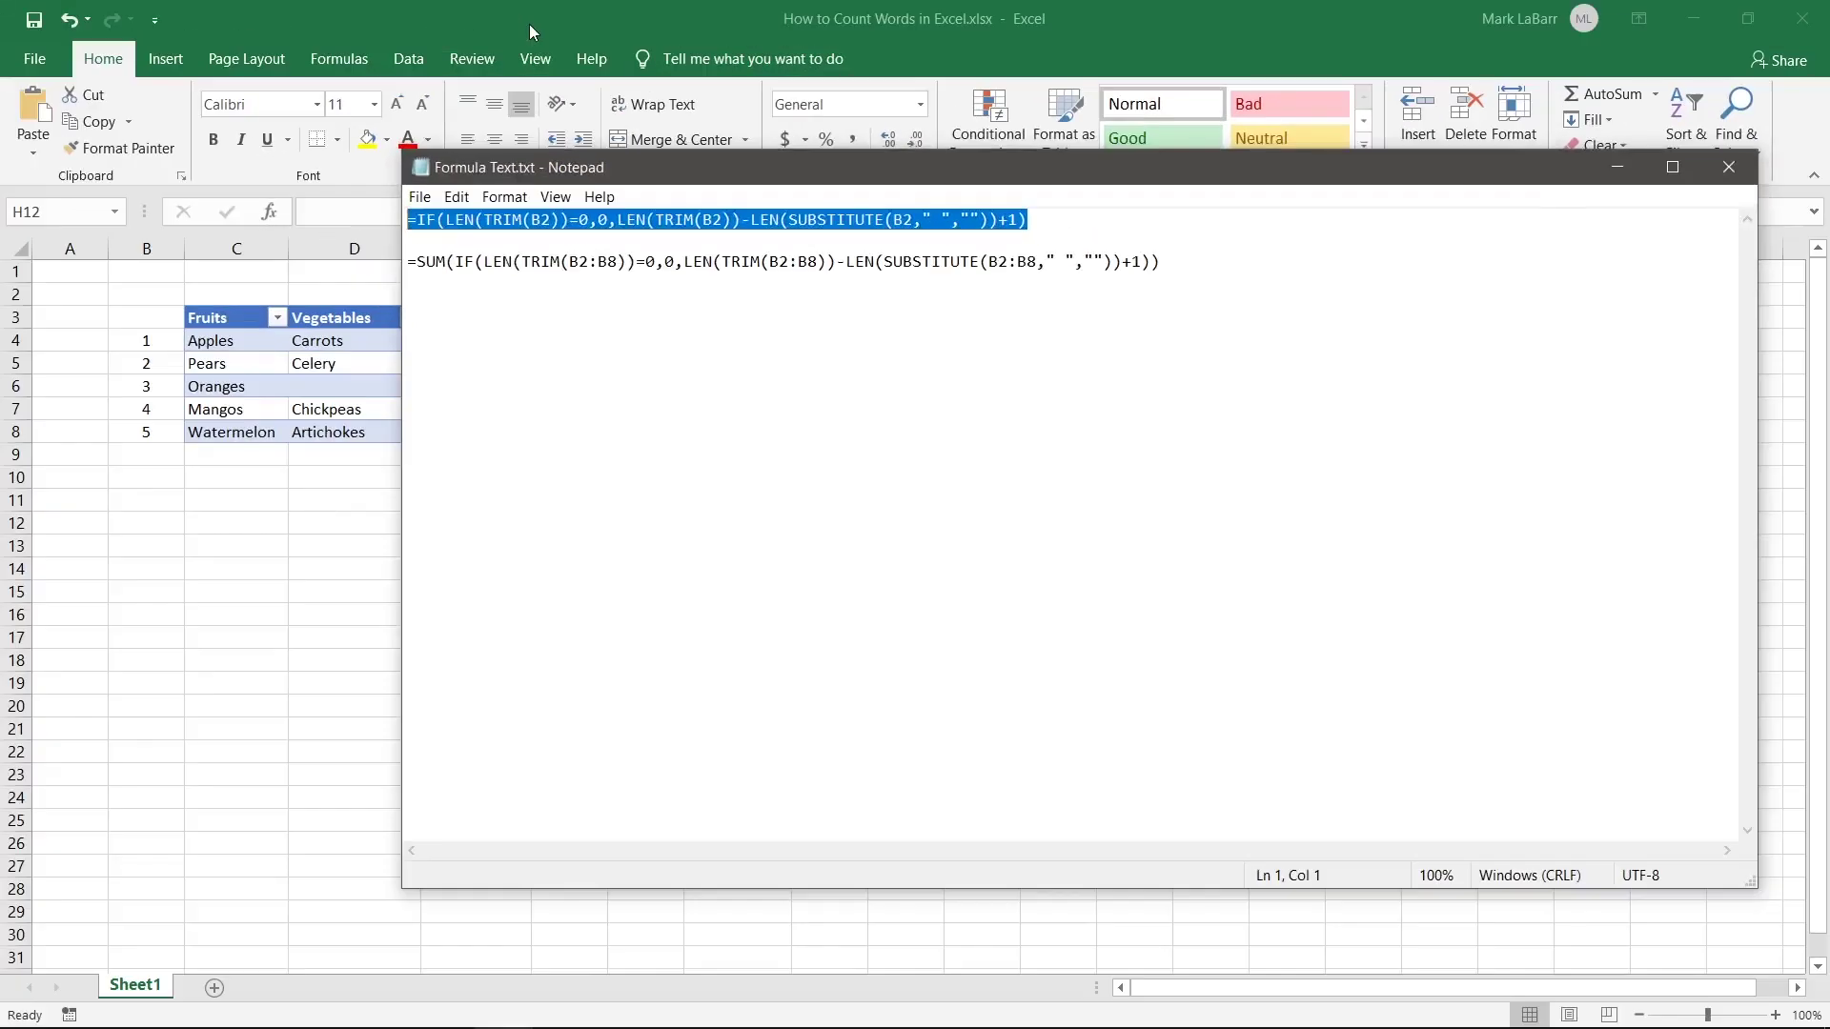
pyautogui.click(529, 25)
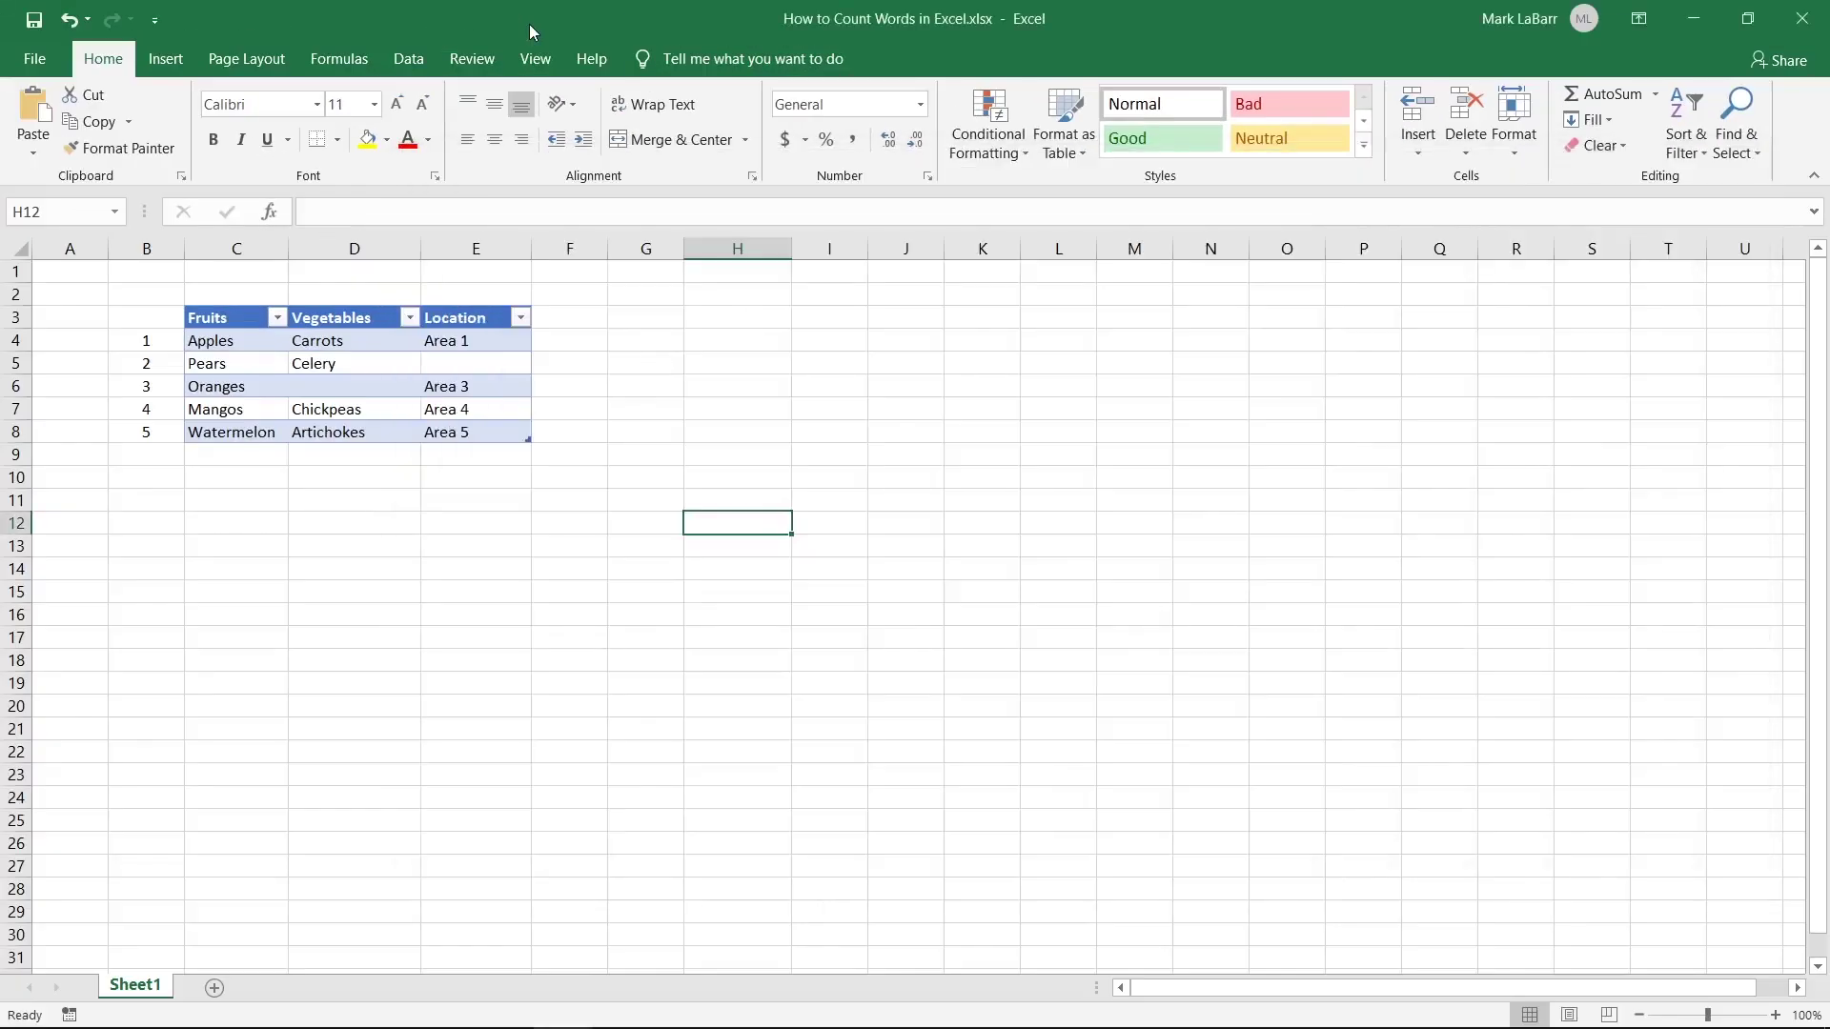
# Paste the word-count formula into H12 and re-point its B2 references to C5 ('Pears'), giving 1.
pyautogui.click(591, 212)
pyautogui.hotkey('ctrl', 'v')
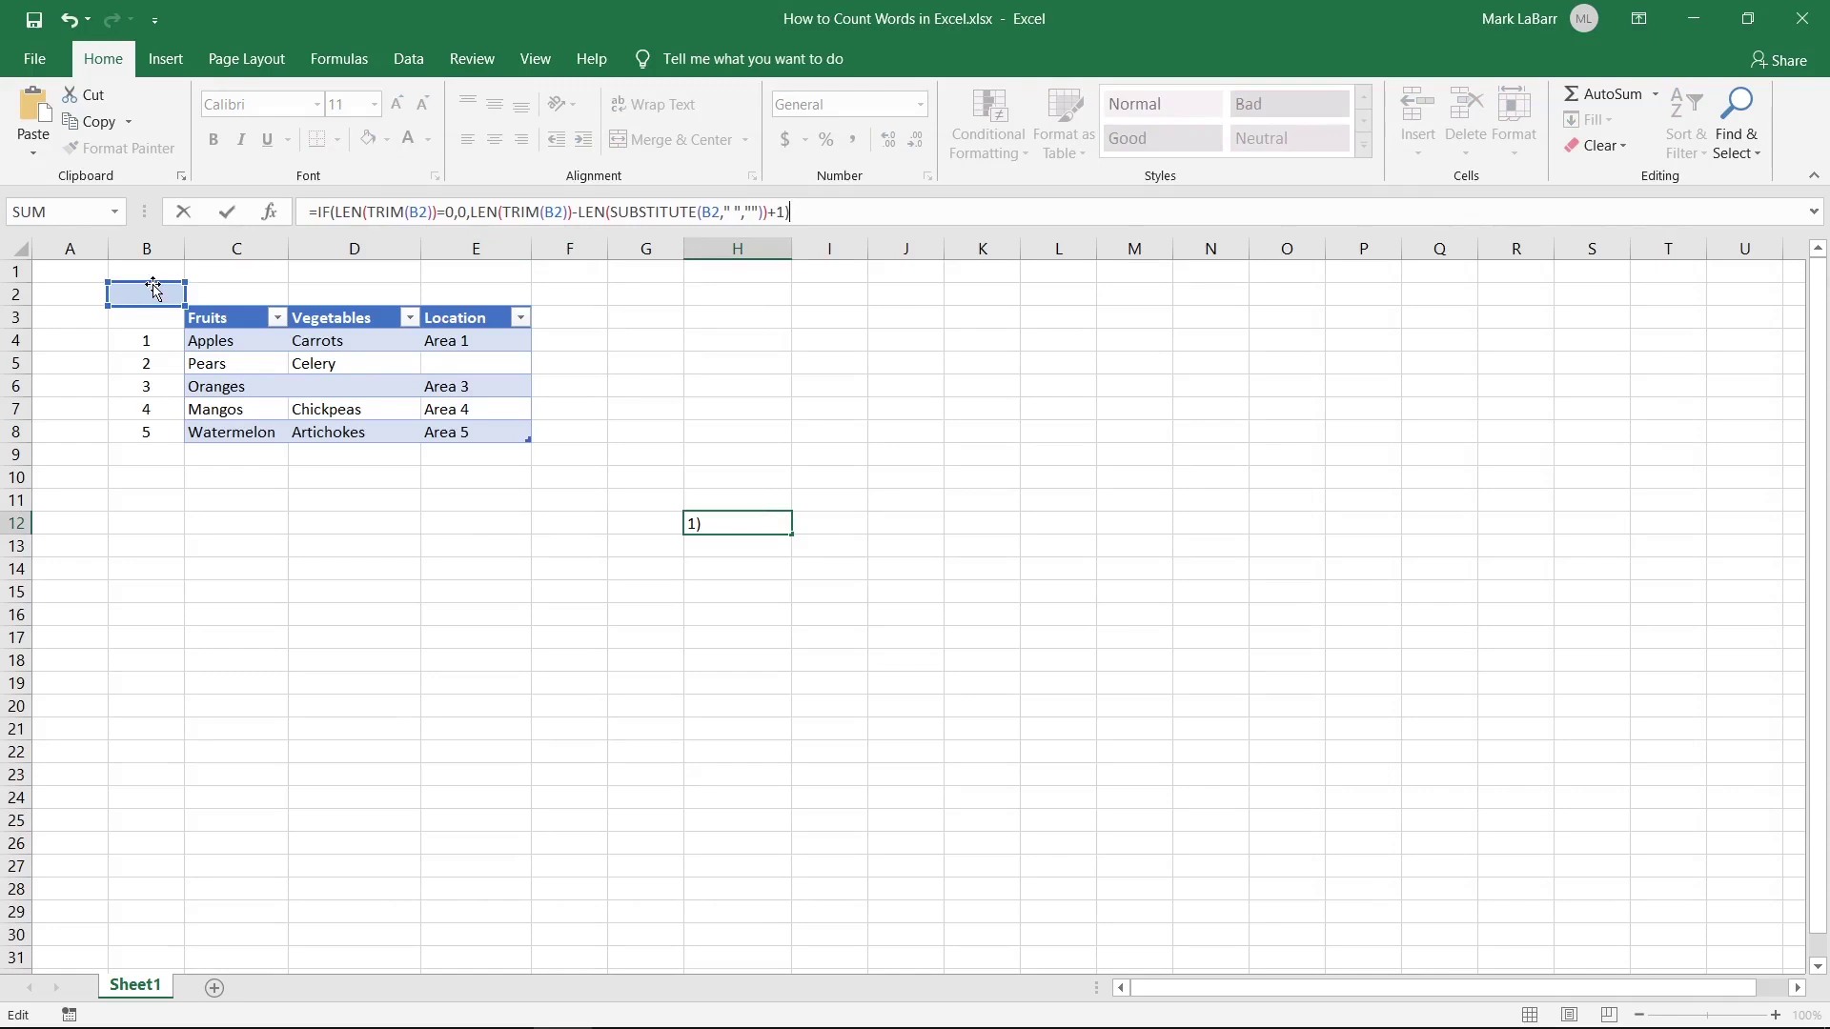
pyautogui.moveTo(153, 288); pyautogui.dragTo(229, 372)
pyautogui.moveTo(160, 288); pyautogui.dragTo(249, 367)
pyautogui.moveTo(159, 286); pyautogui.dragTo(229, 369)
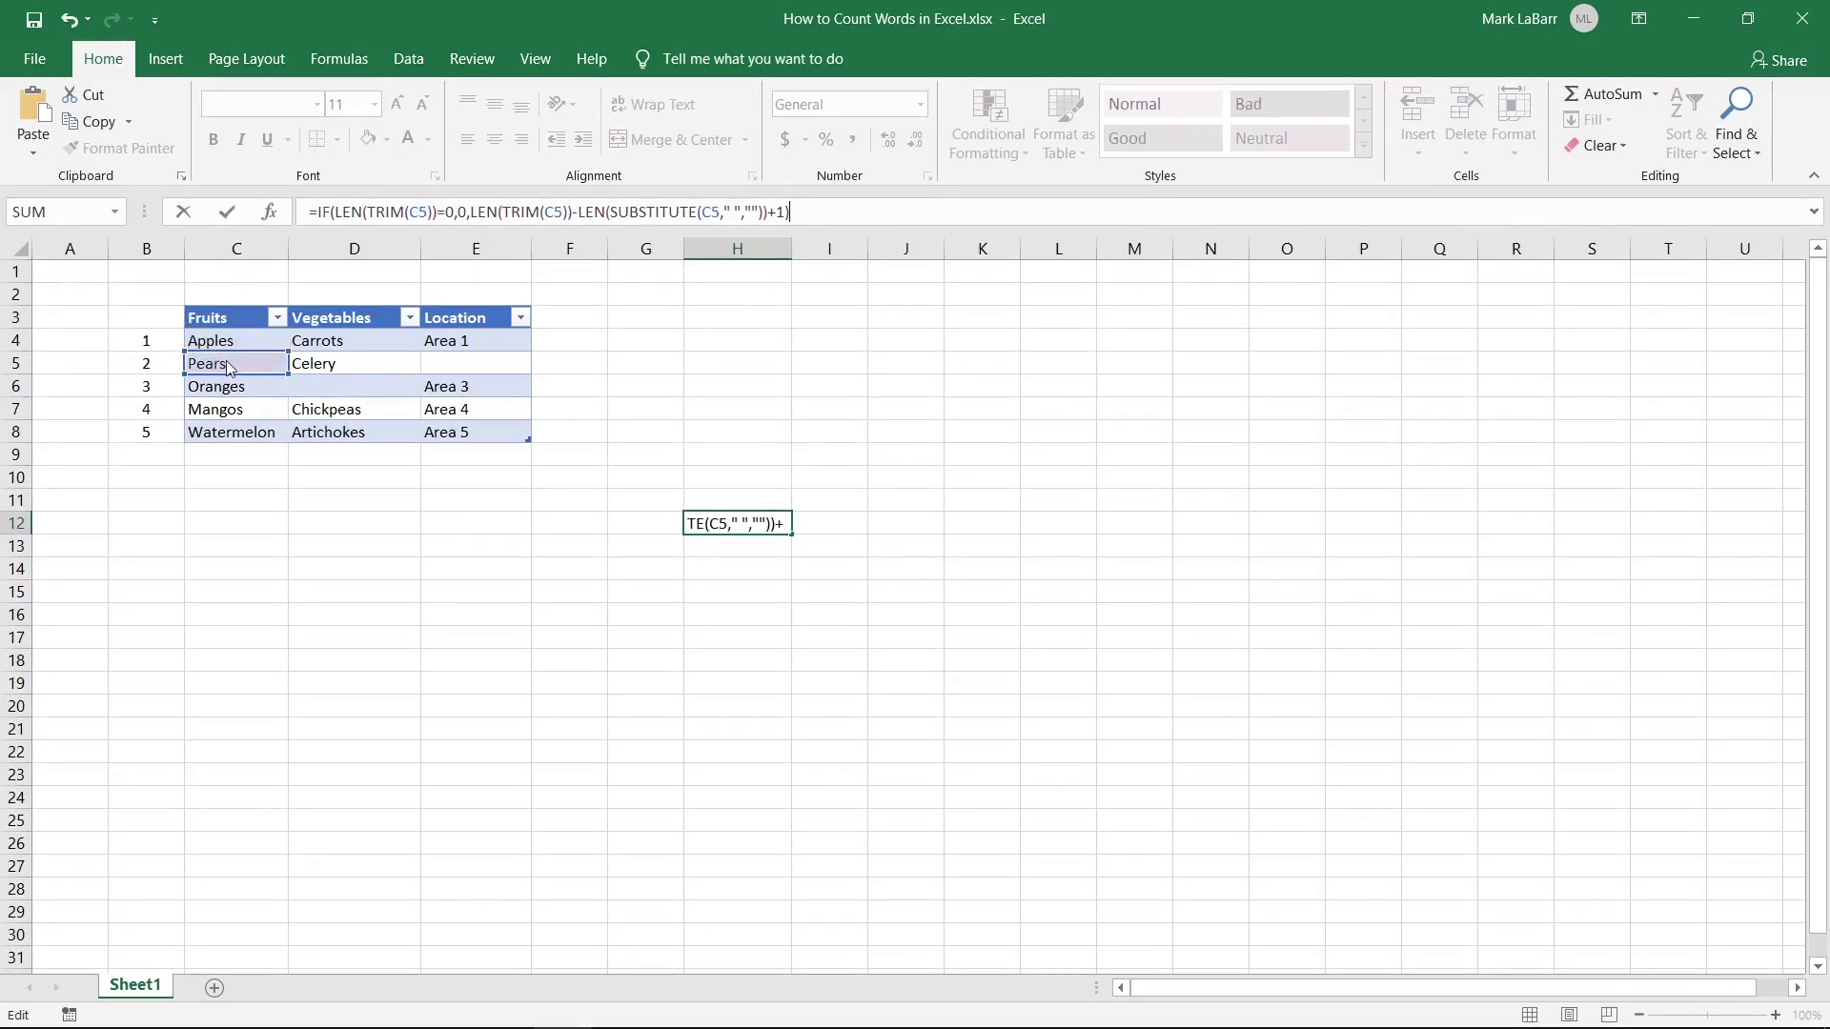
pyautogui.click(230, 362)
pyautogui.press('Return')
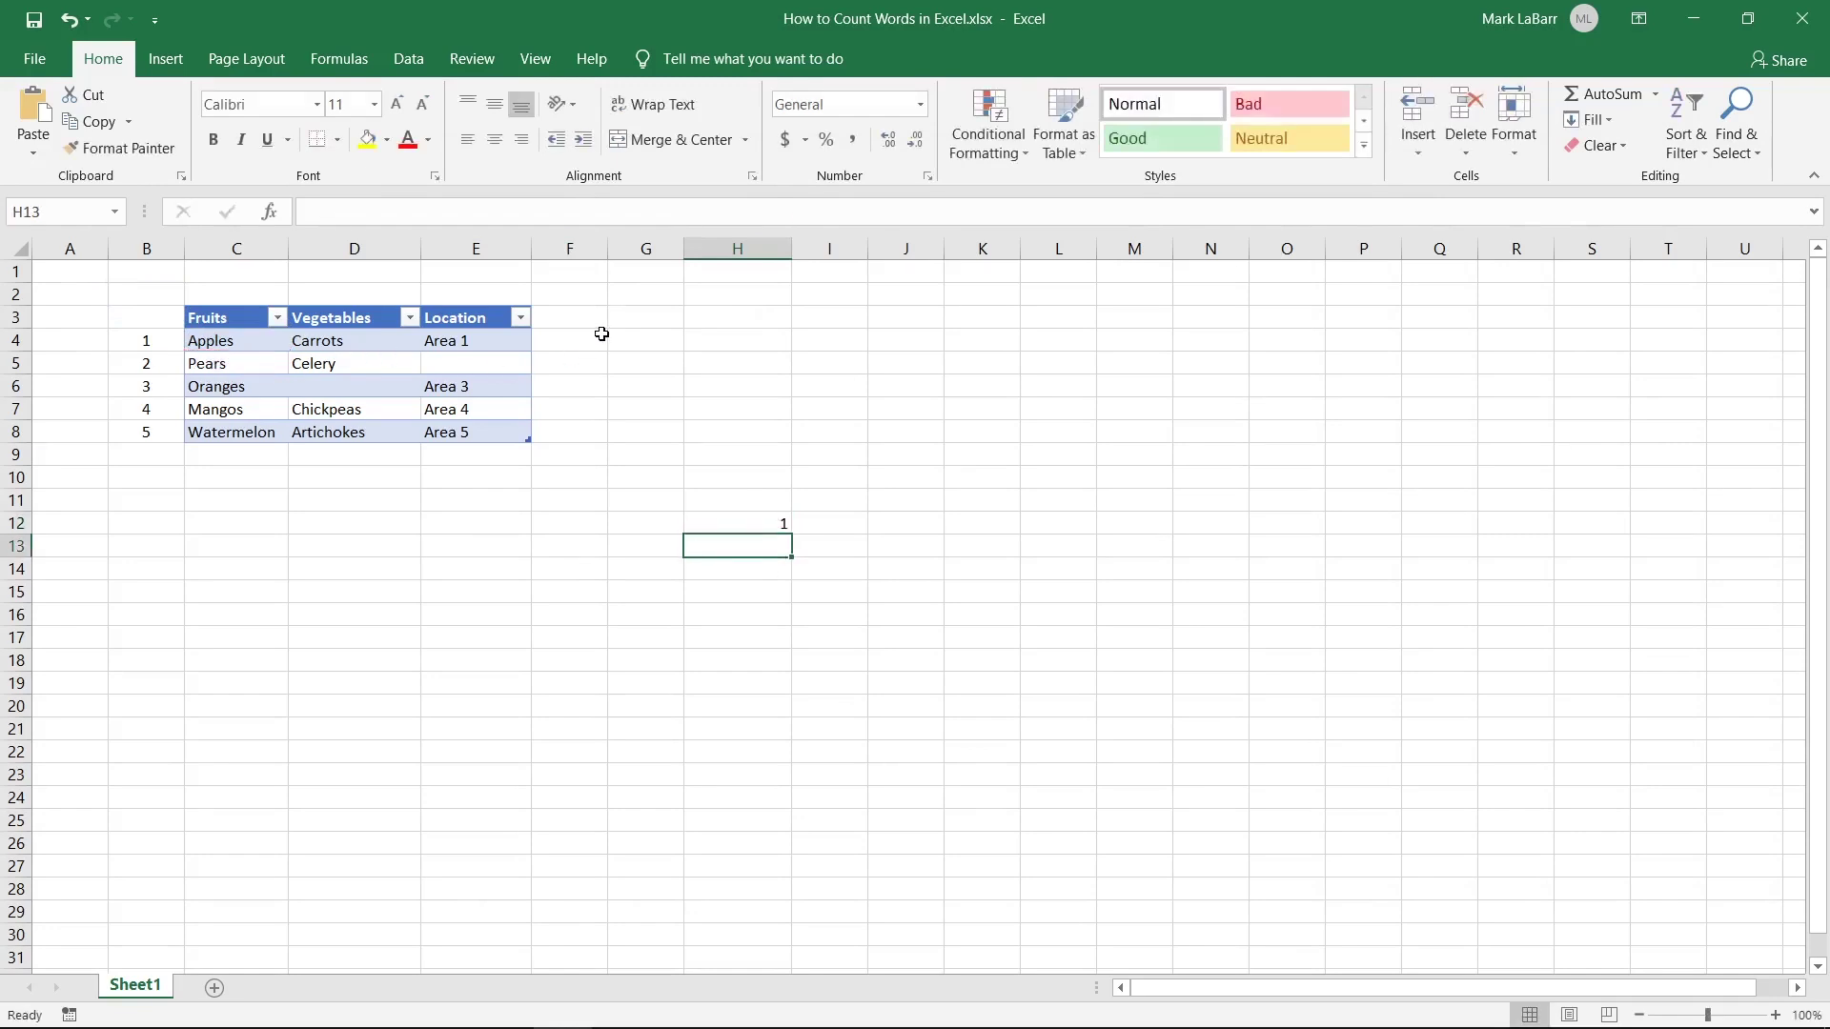
# Test the count by changing C5 to 'Pears and apples', then undo it and clear H12.
pyautogui.click(748, 525)
pyautogui.doubleClick(261, 362)
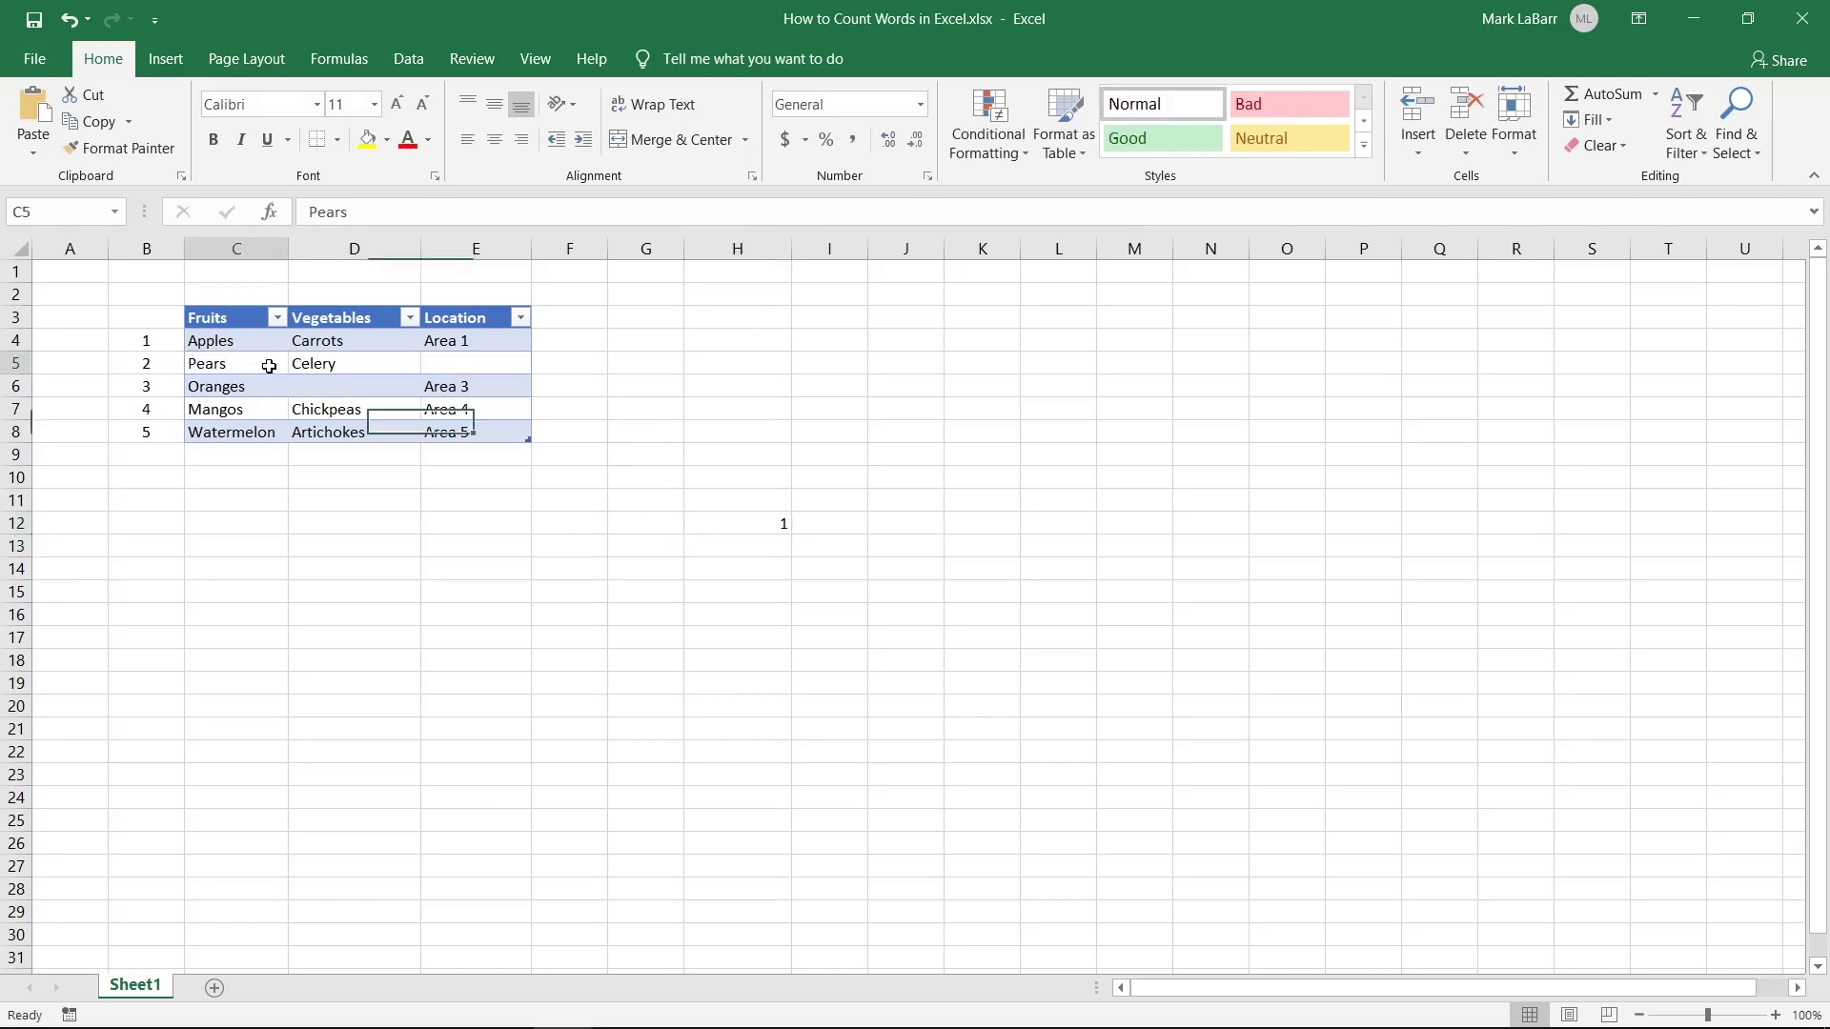
pyautogui.write('a')
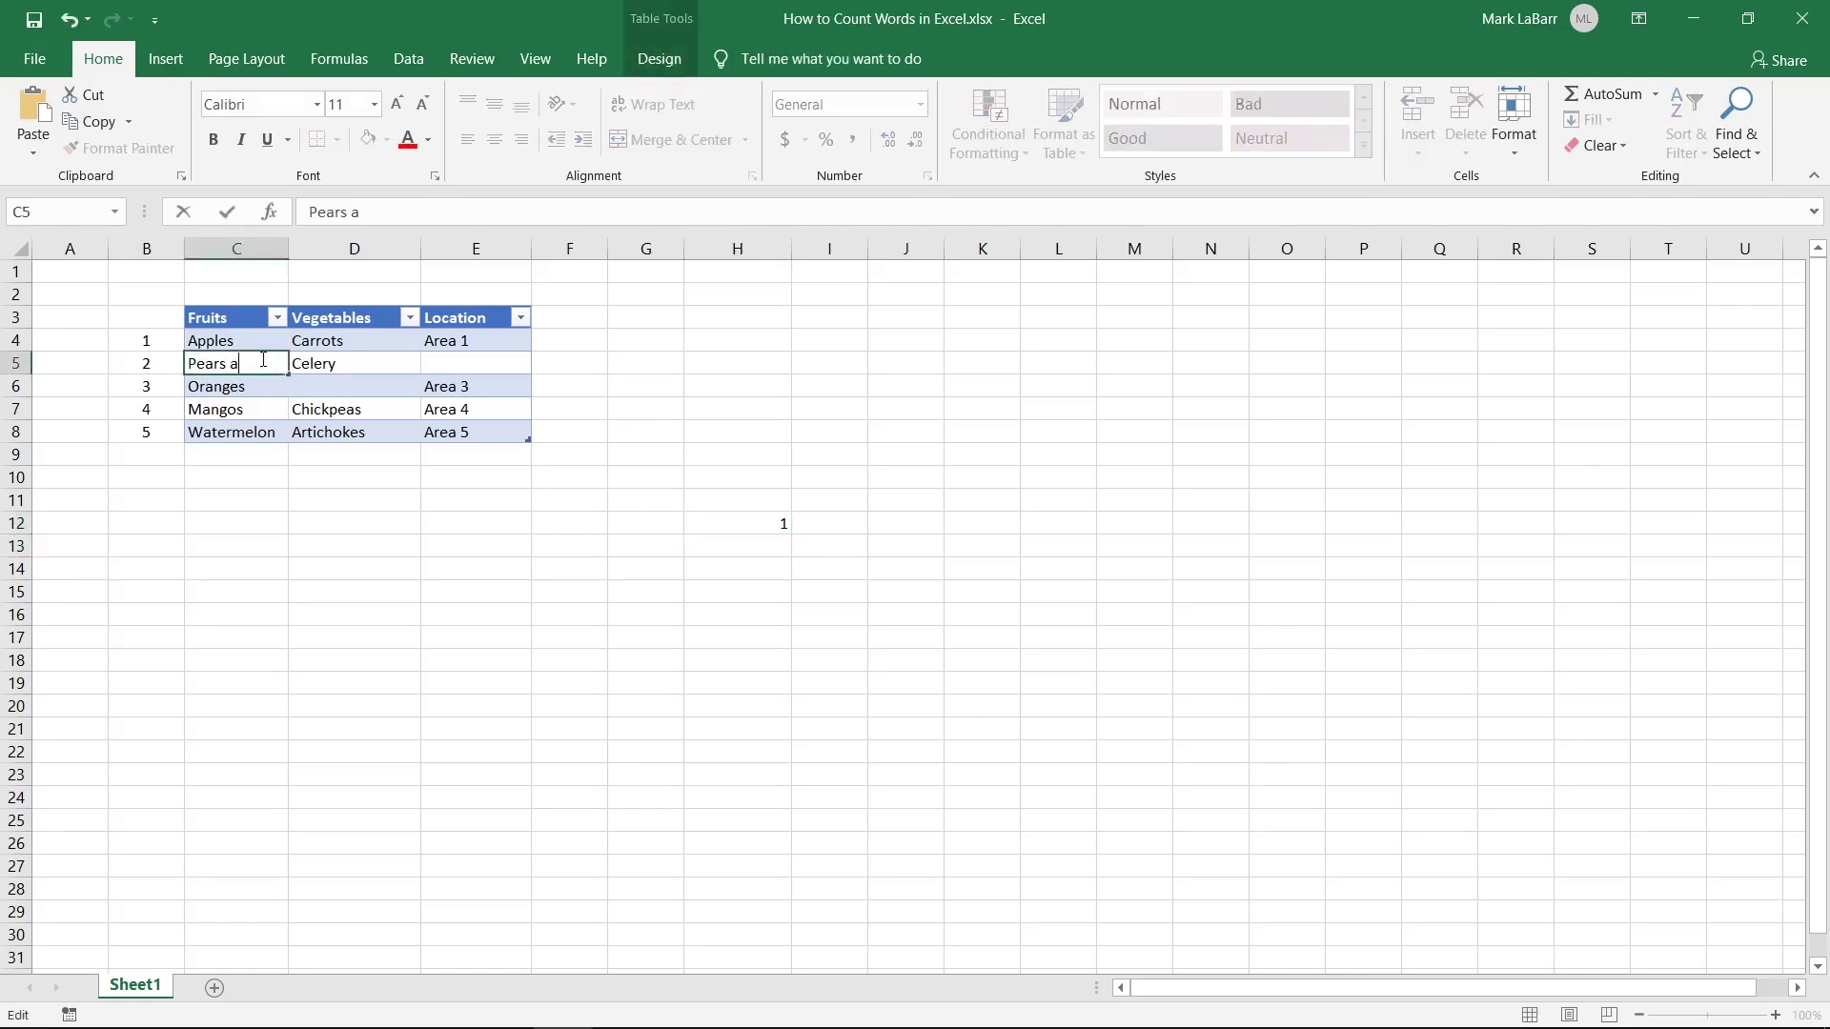
pyautogui.write('nd apples')
pyautogui.press('Return')
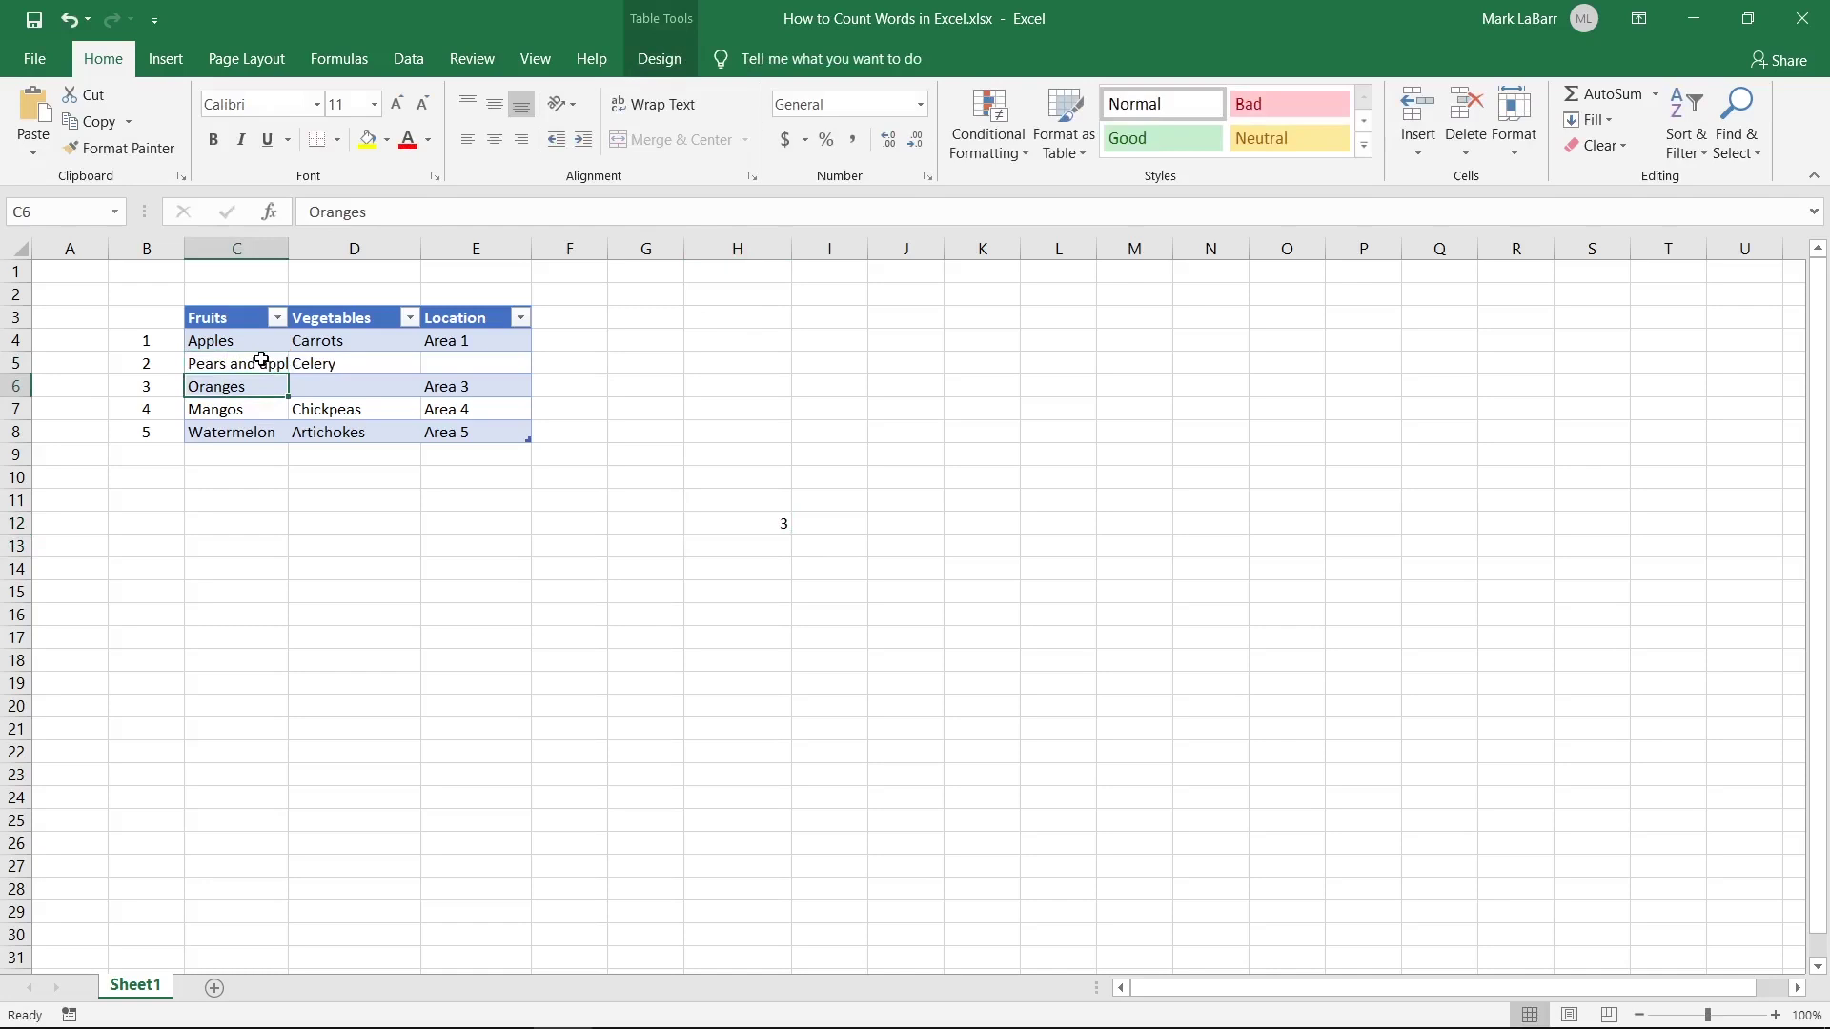
pyautogui.hotkey('ctrl', 'z')
pyautogui.click(760, 521)
pyautogui.press('Delete')
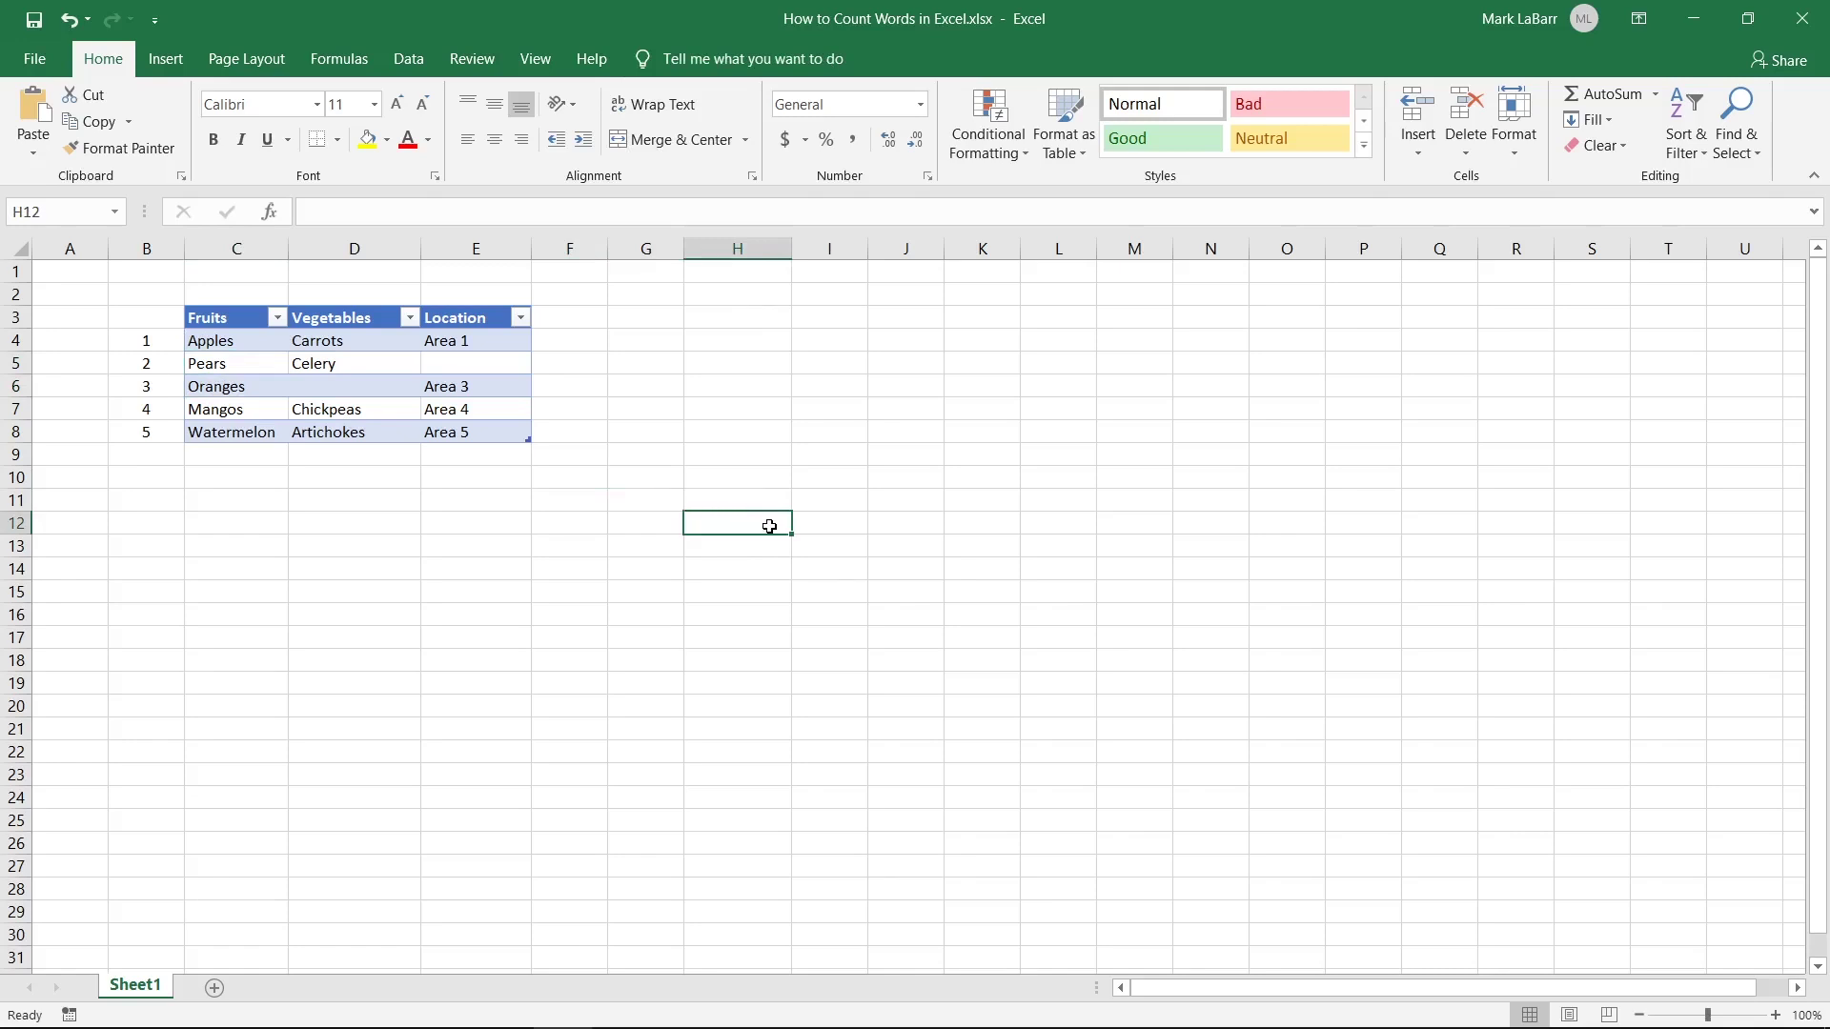
# Copy the range word-count formula from line 3 of the Notepad file.
pyautogui.hotkey('alt', 'Tab')
pyautogui.click(1181, 298)
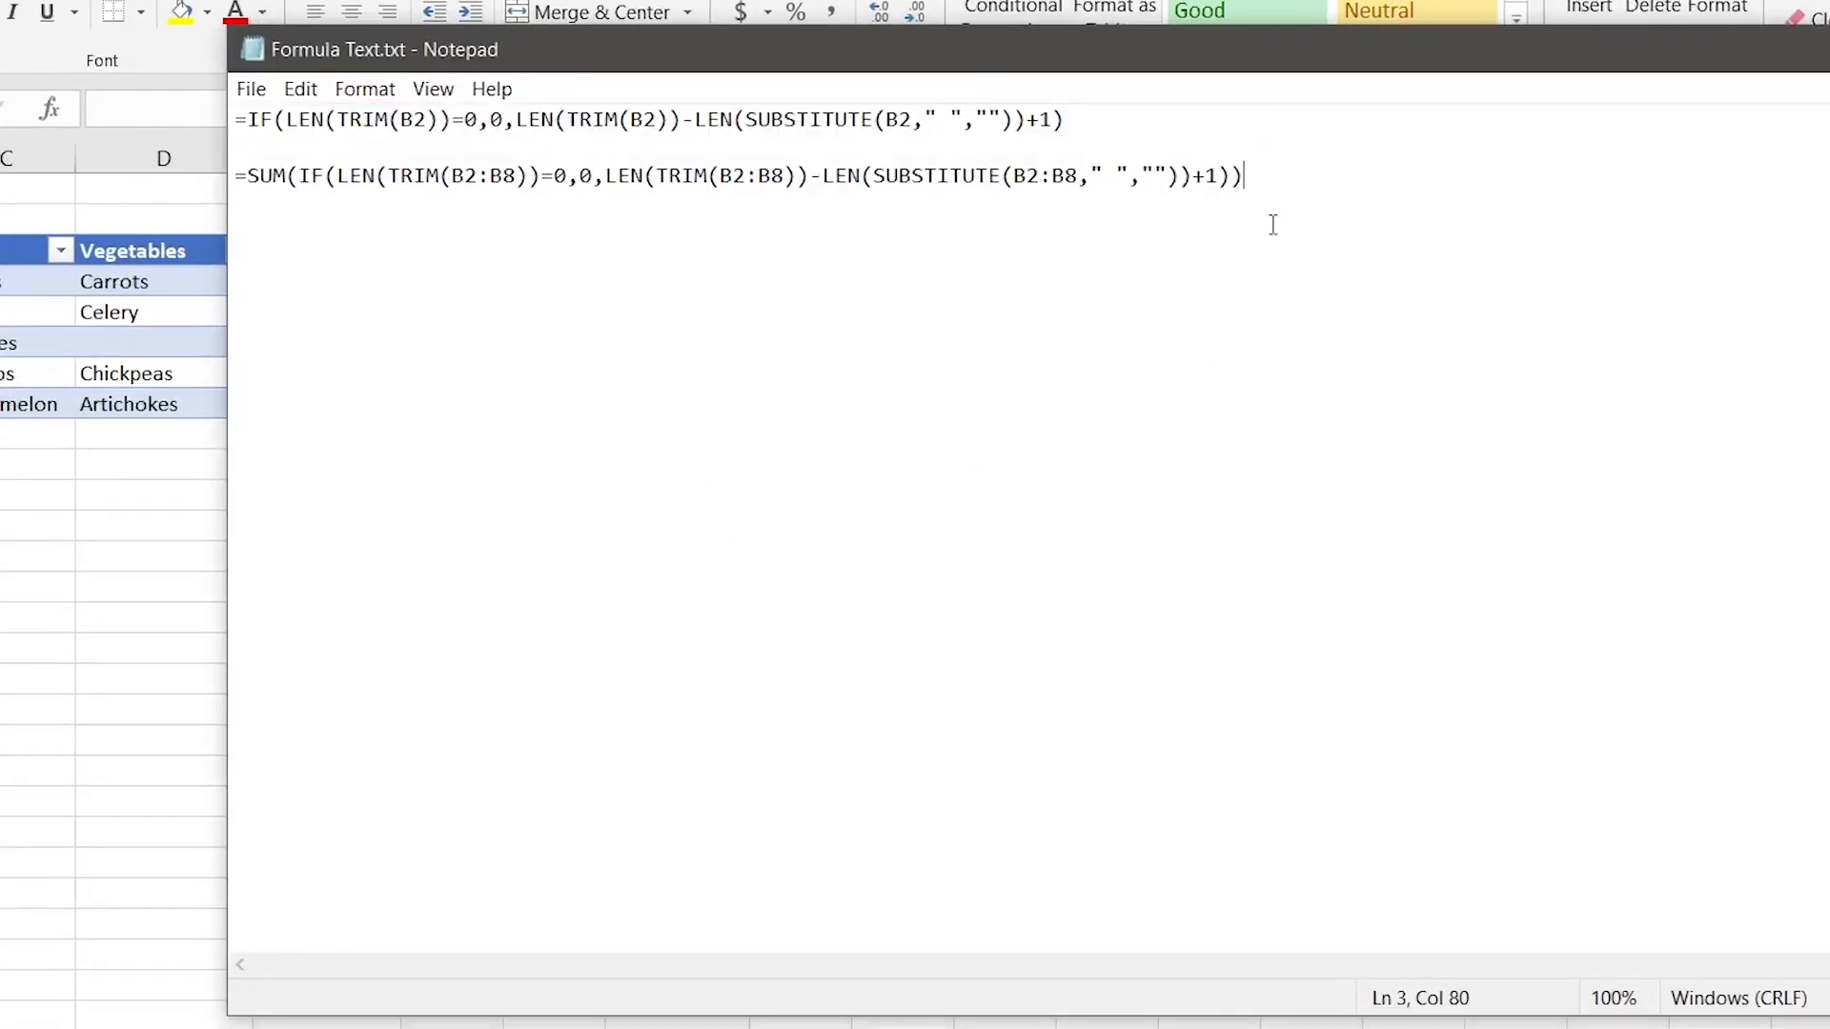
pyautogui.moveTo(1274, 225); pyautogui.dragTo(237, 225)
pyautogui.hotkey('ctrl', 'c')
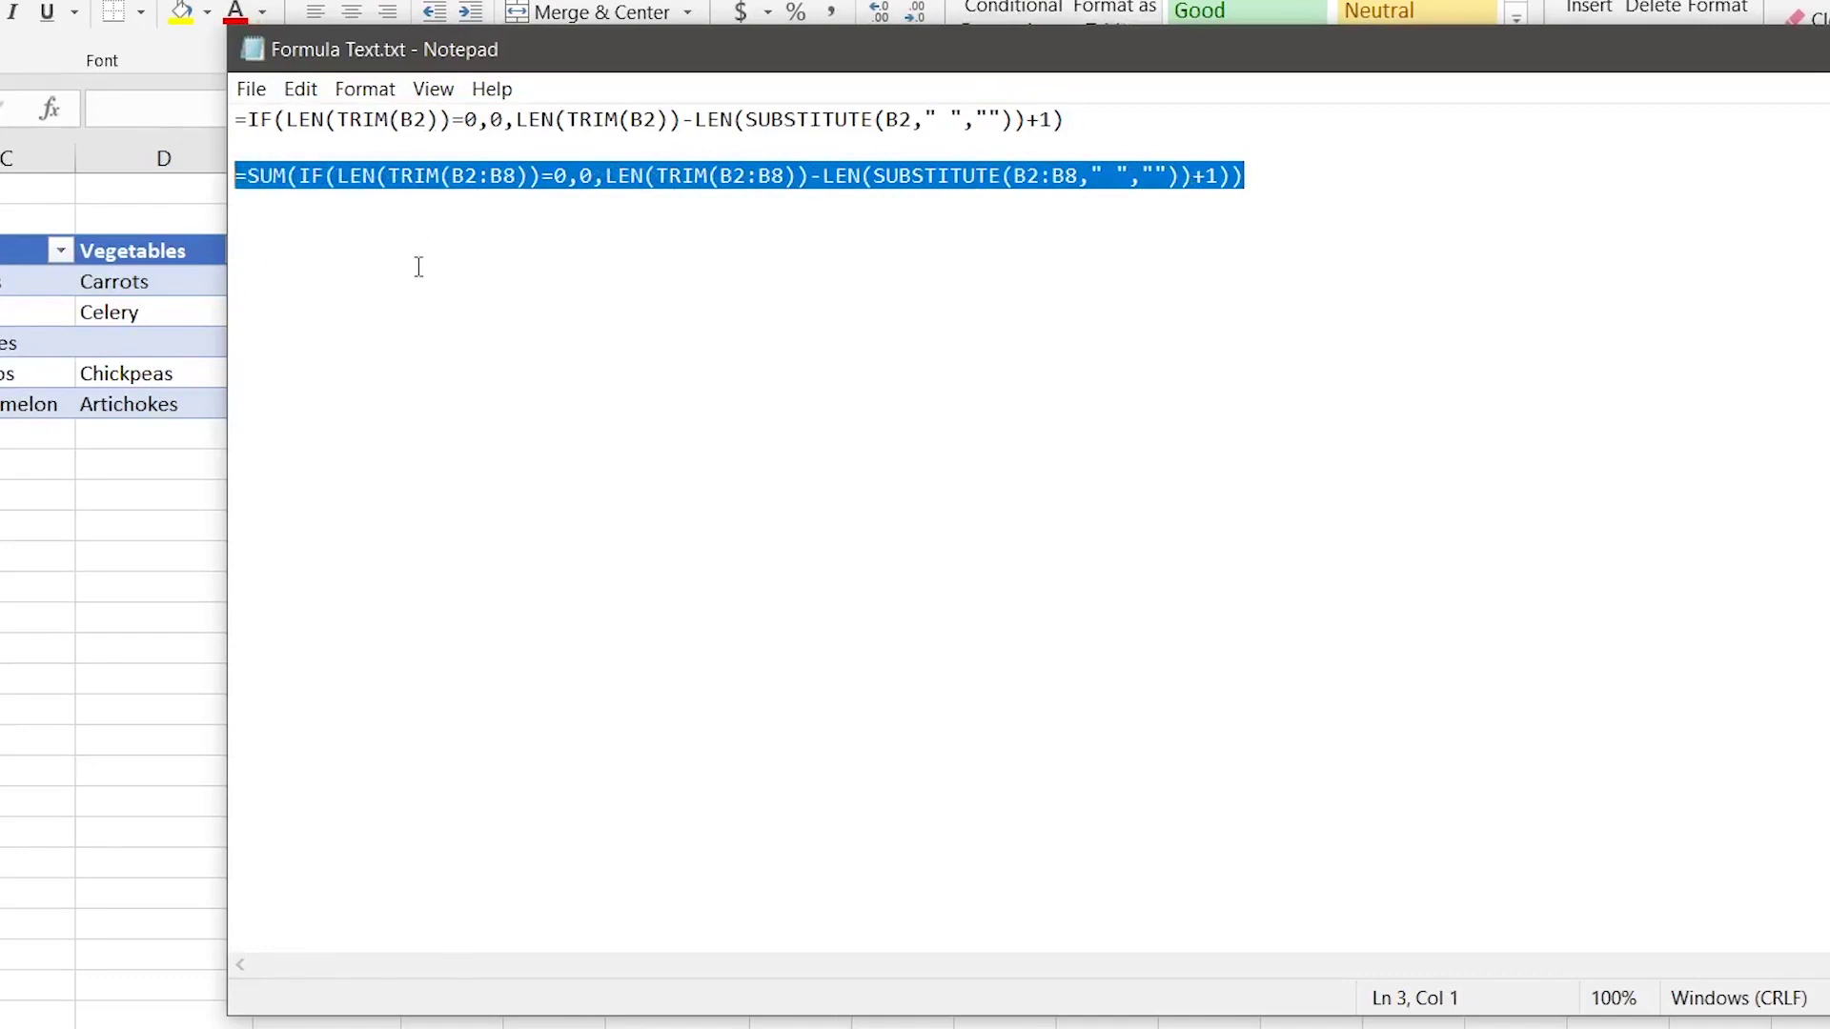
pyautogui.hotkey('alt', 'Tab')
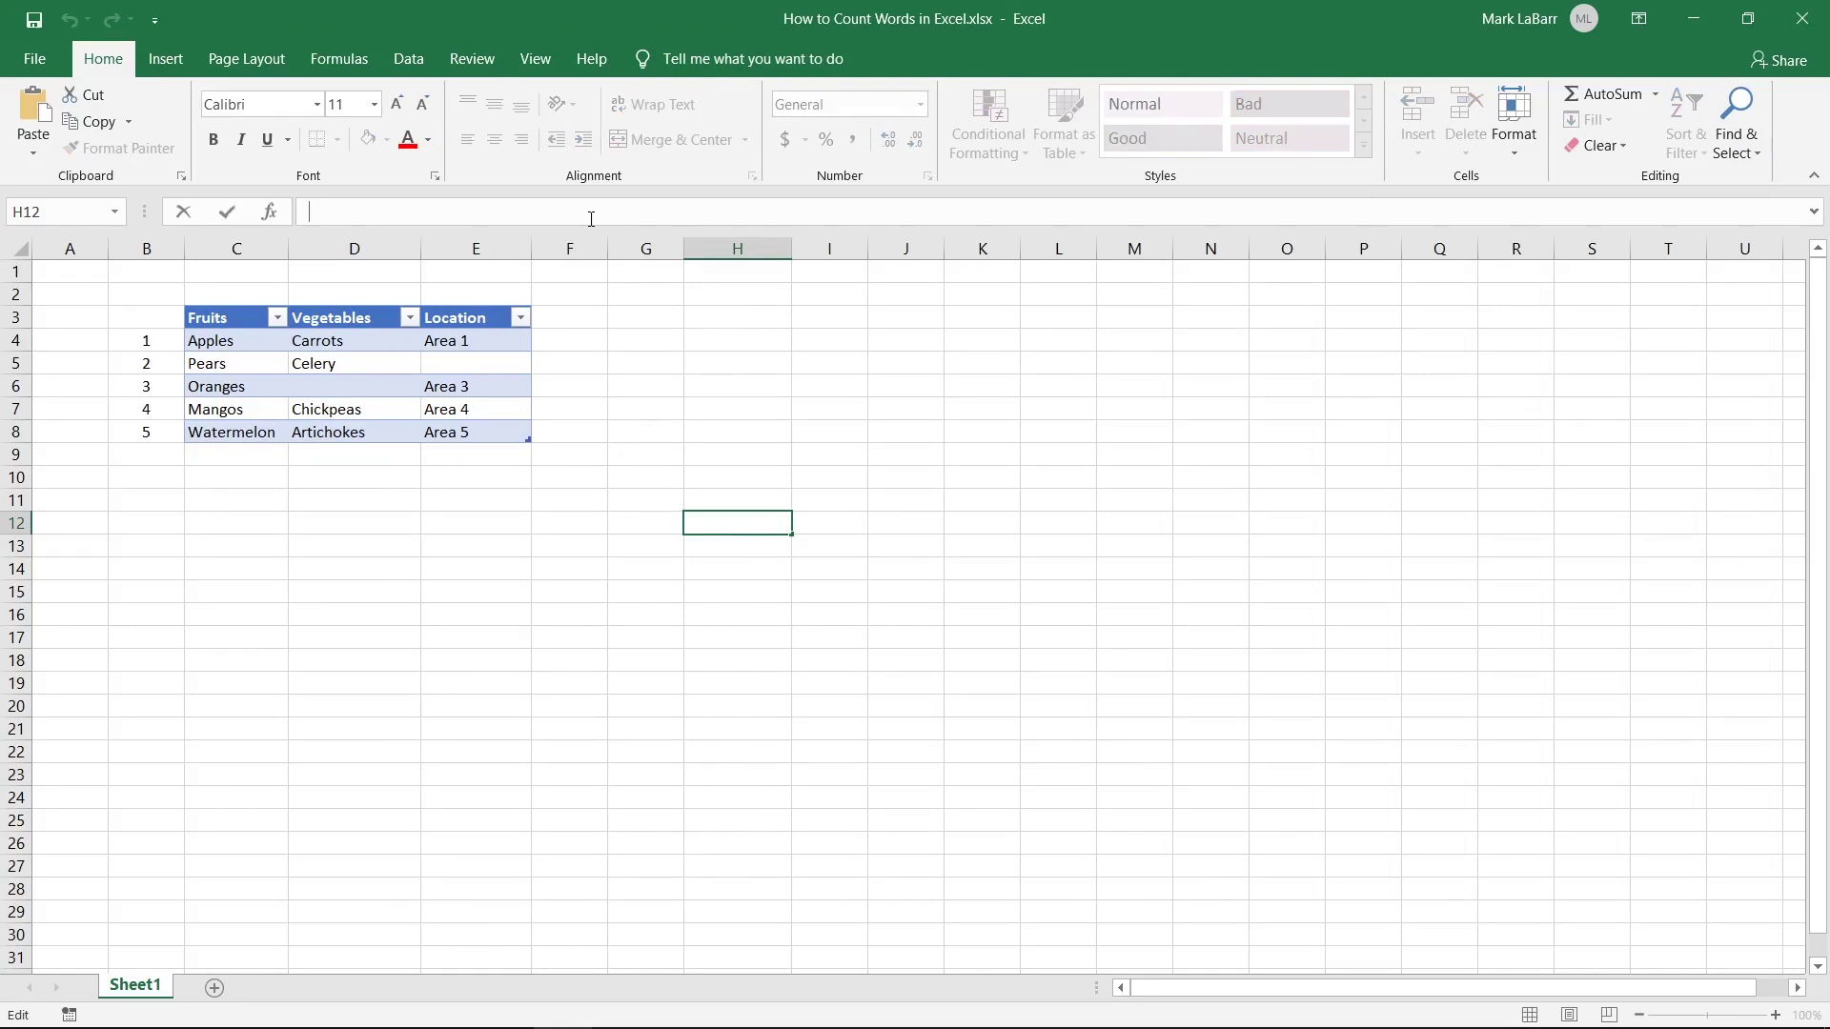
# Paste the range formula into H12, aim all three ranges at B3:E8 as an array formula, then clear it.
pyautogui.hotkey('ctrl', 'v')
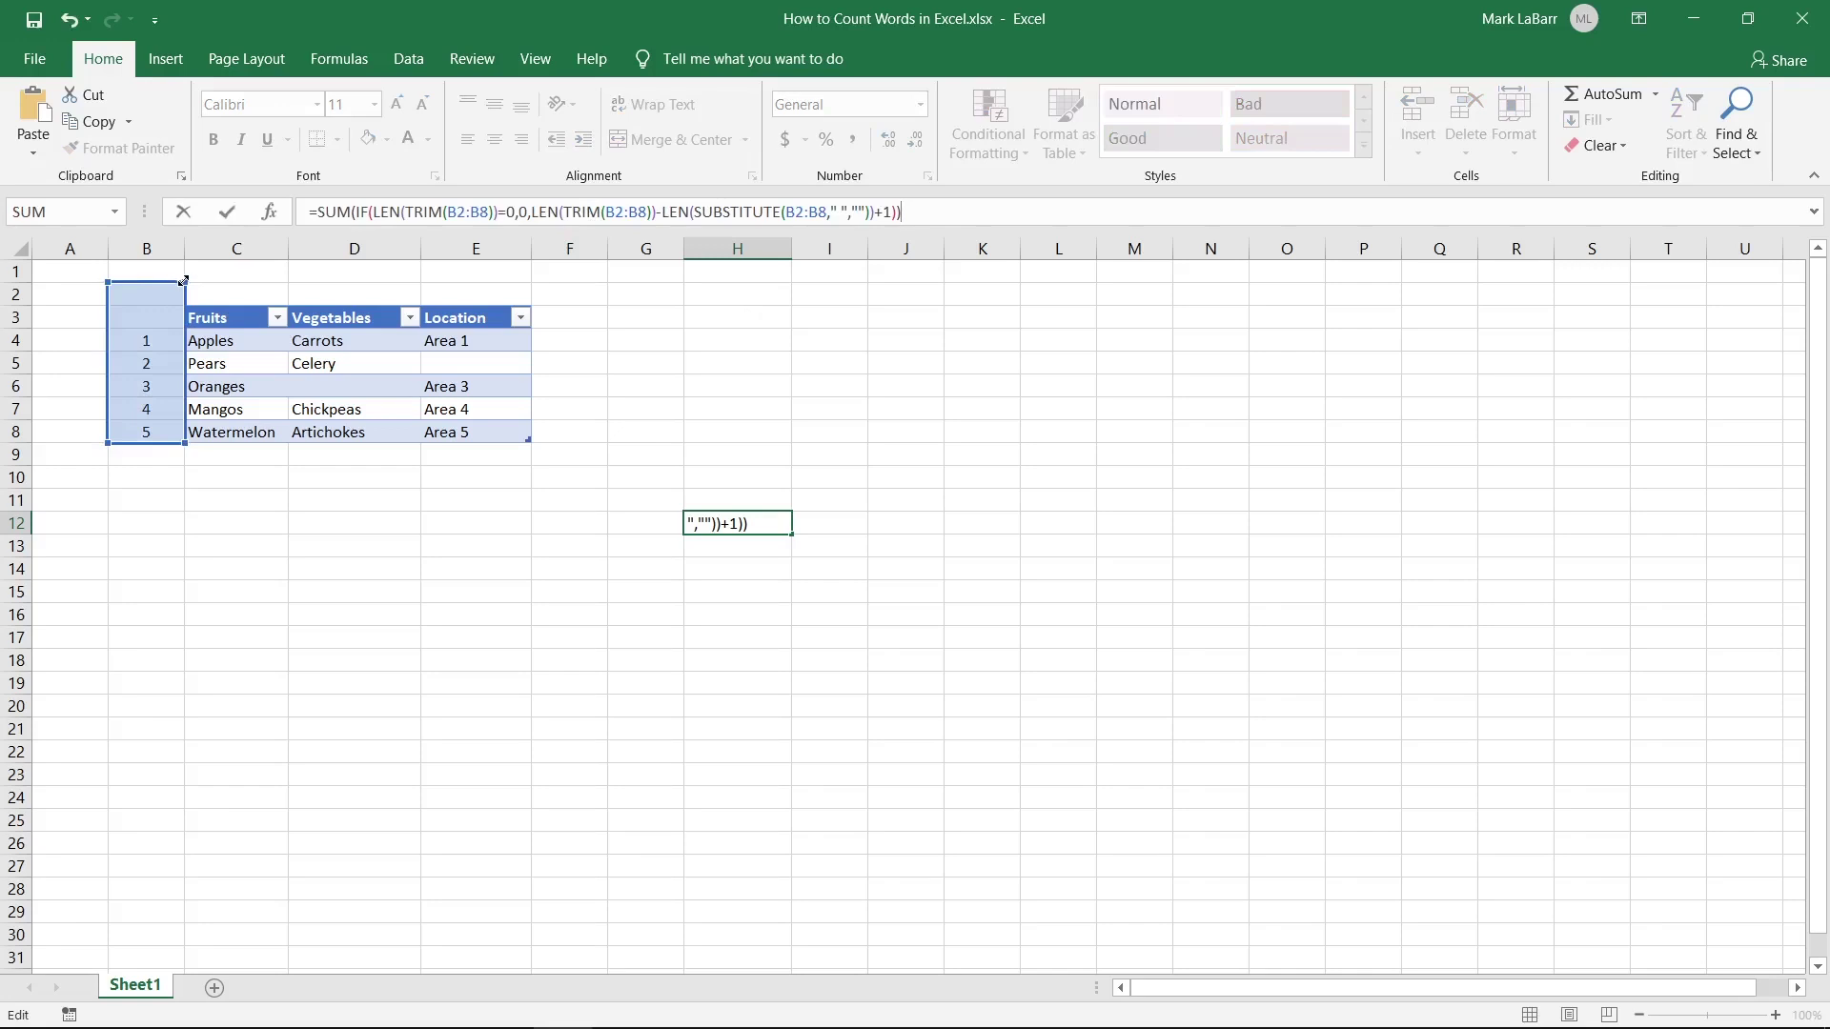
pyautogui.moveTo(194, 288); pyautogui.dragTo(531, 307)
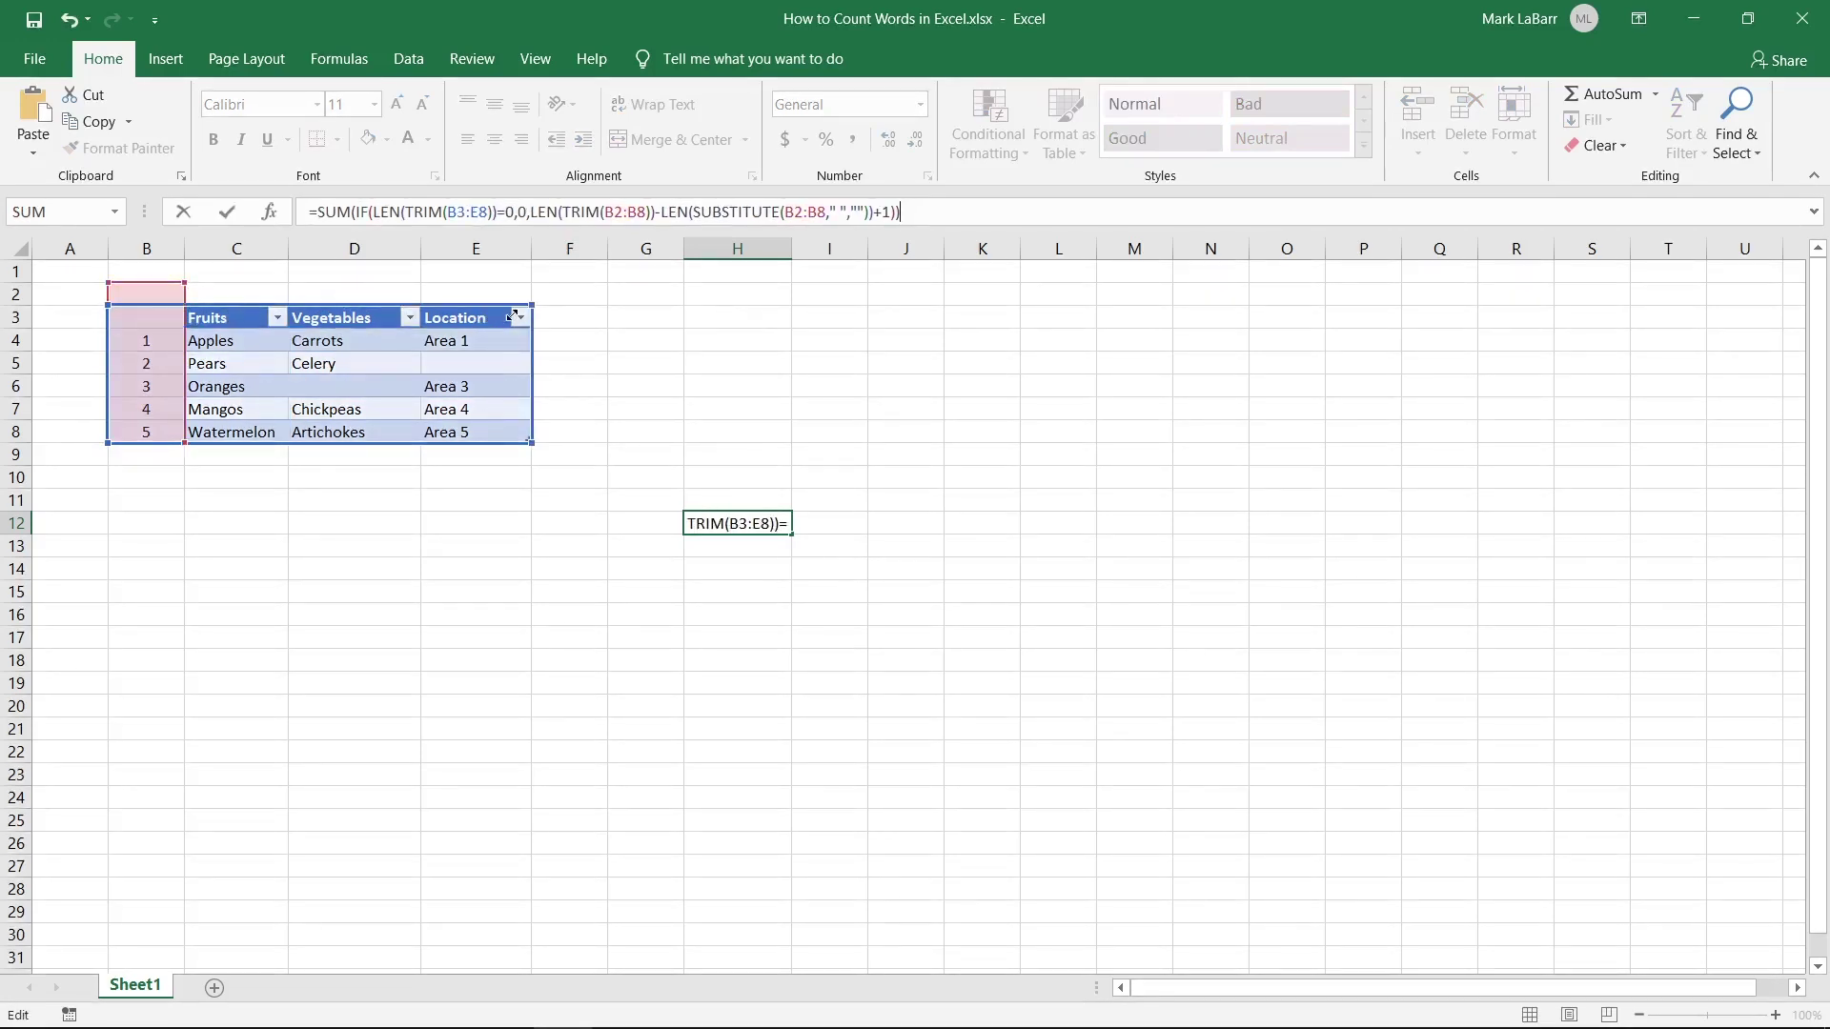
pyautogui.moveTo(188, 282); pyautogui.dragTo(531, 307)
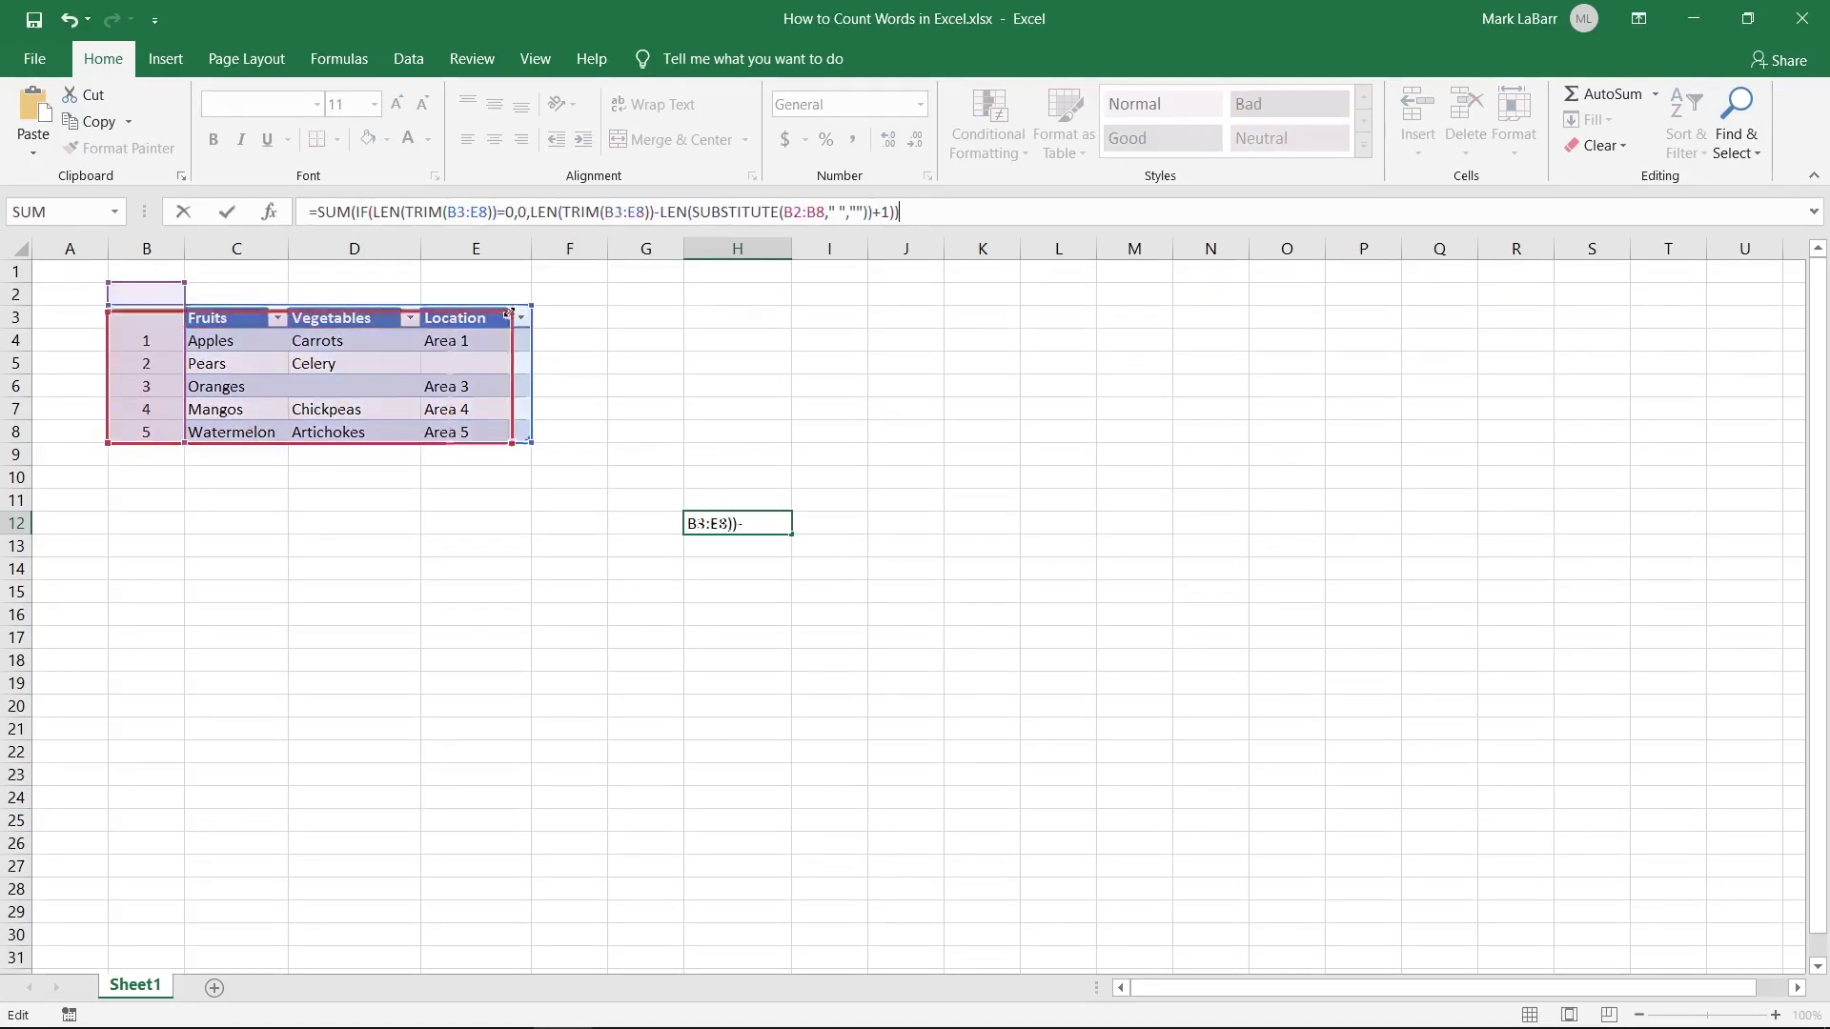
pyautogui.moveTo(194, 283); pyautogui.dragTo(514, 315)
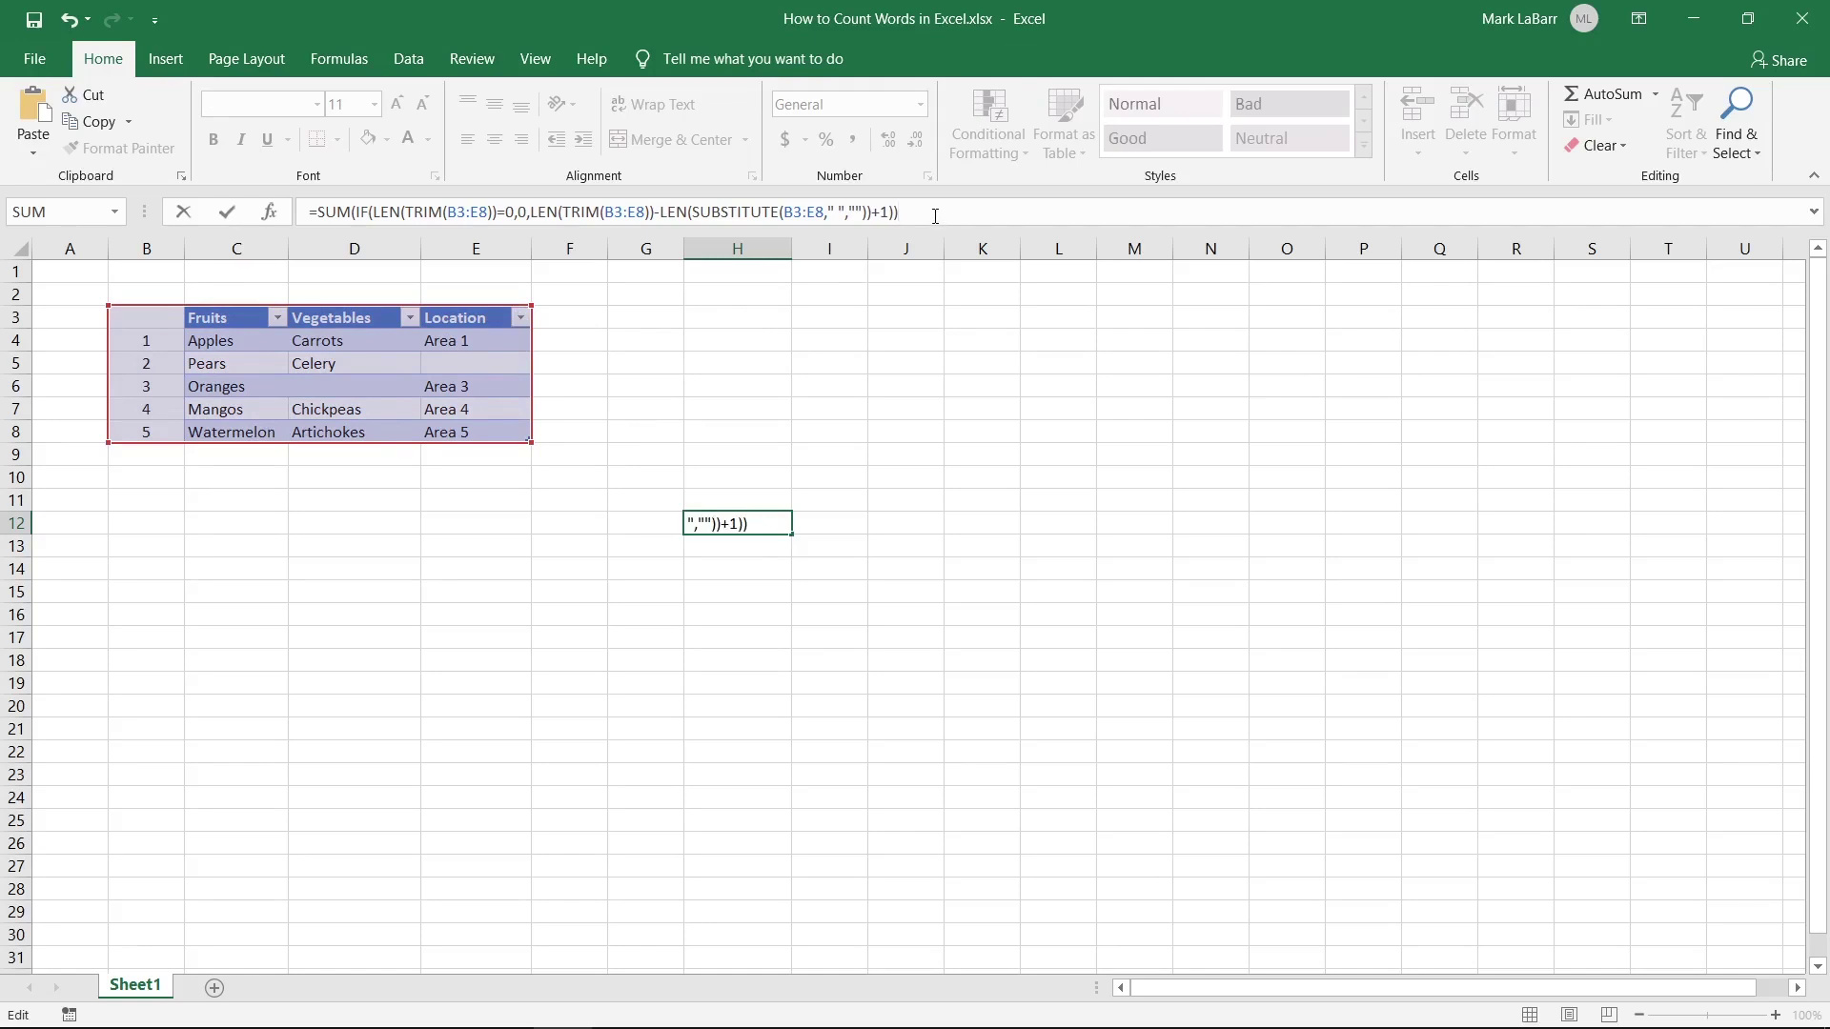
pyautogui.hotkey('ctrl', 'shift', 'Return')
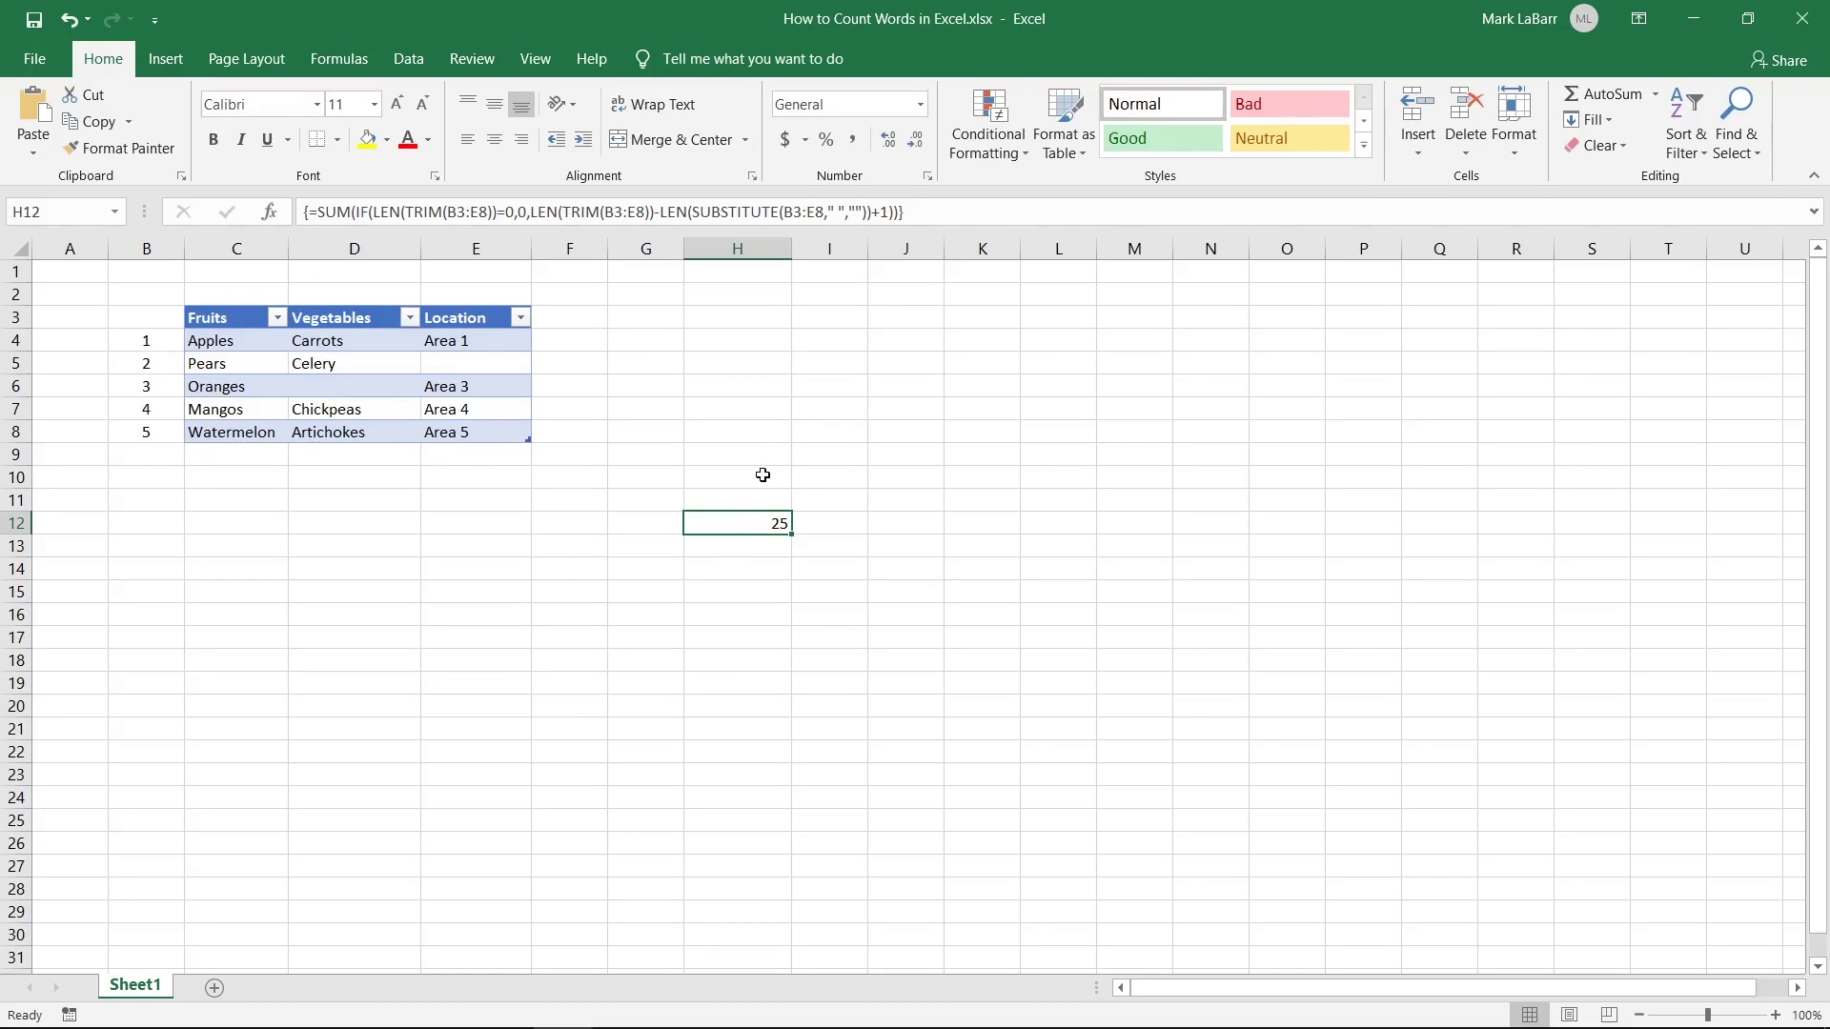
pyautogui.press('Delete')
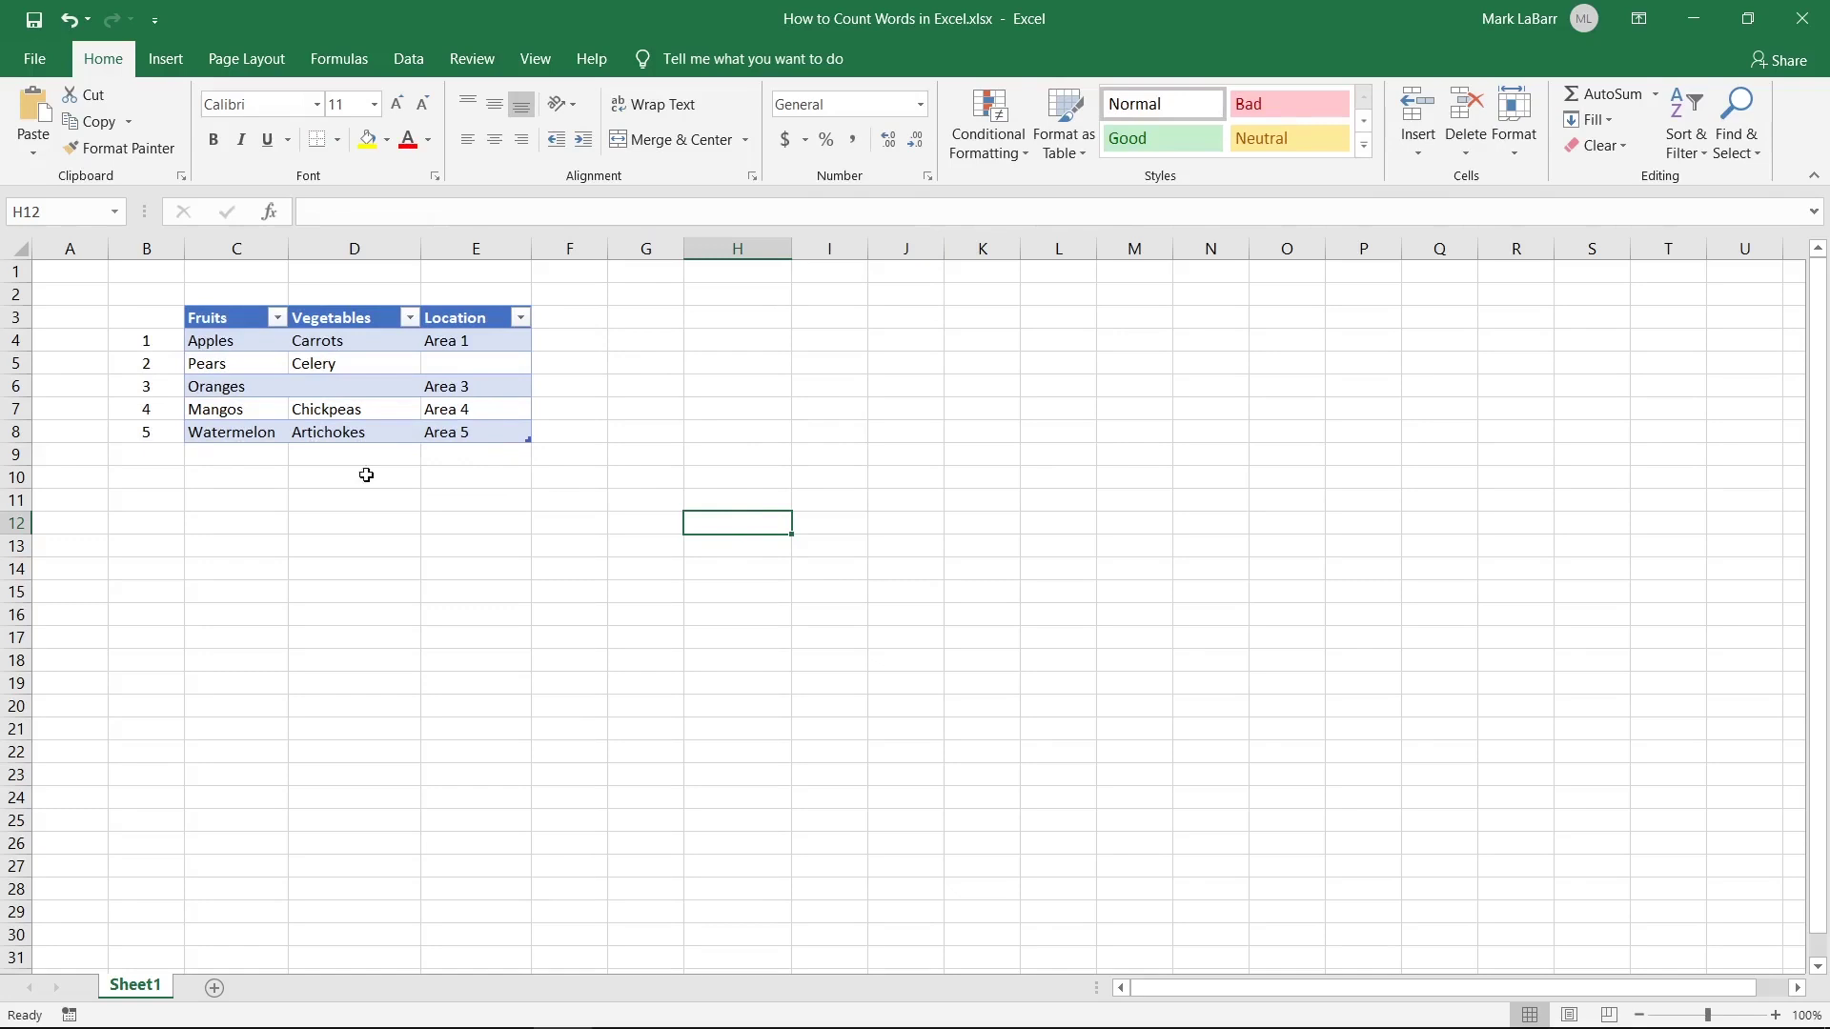
# Tick Developer under File > Options > Customize Ribbon, then launch Visual Basic from the Developer tab.
pyautogui.click(48, 61)
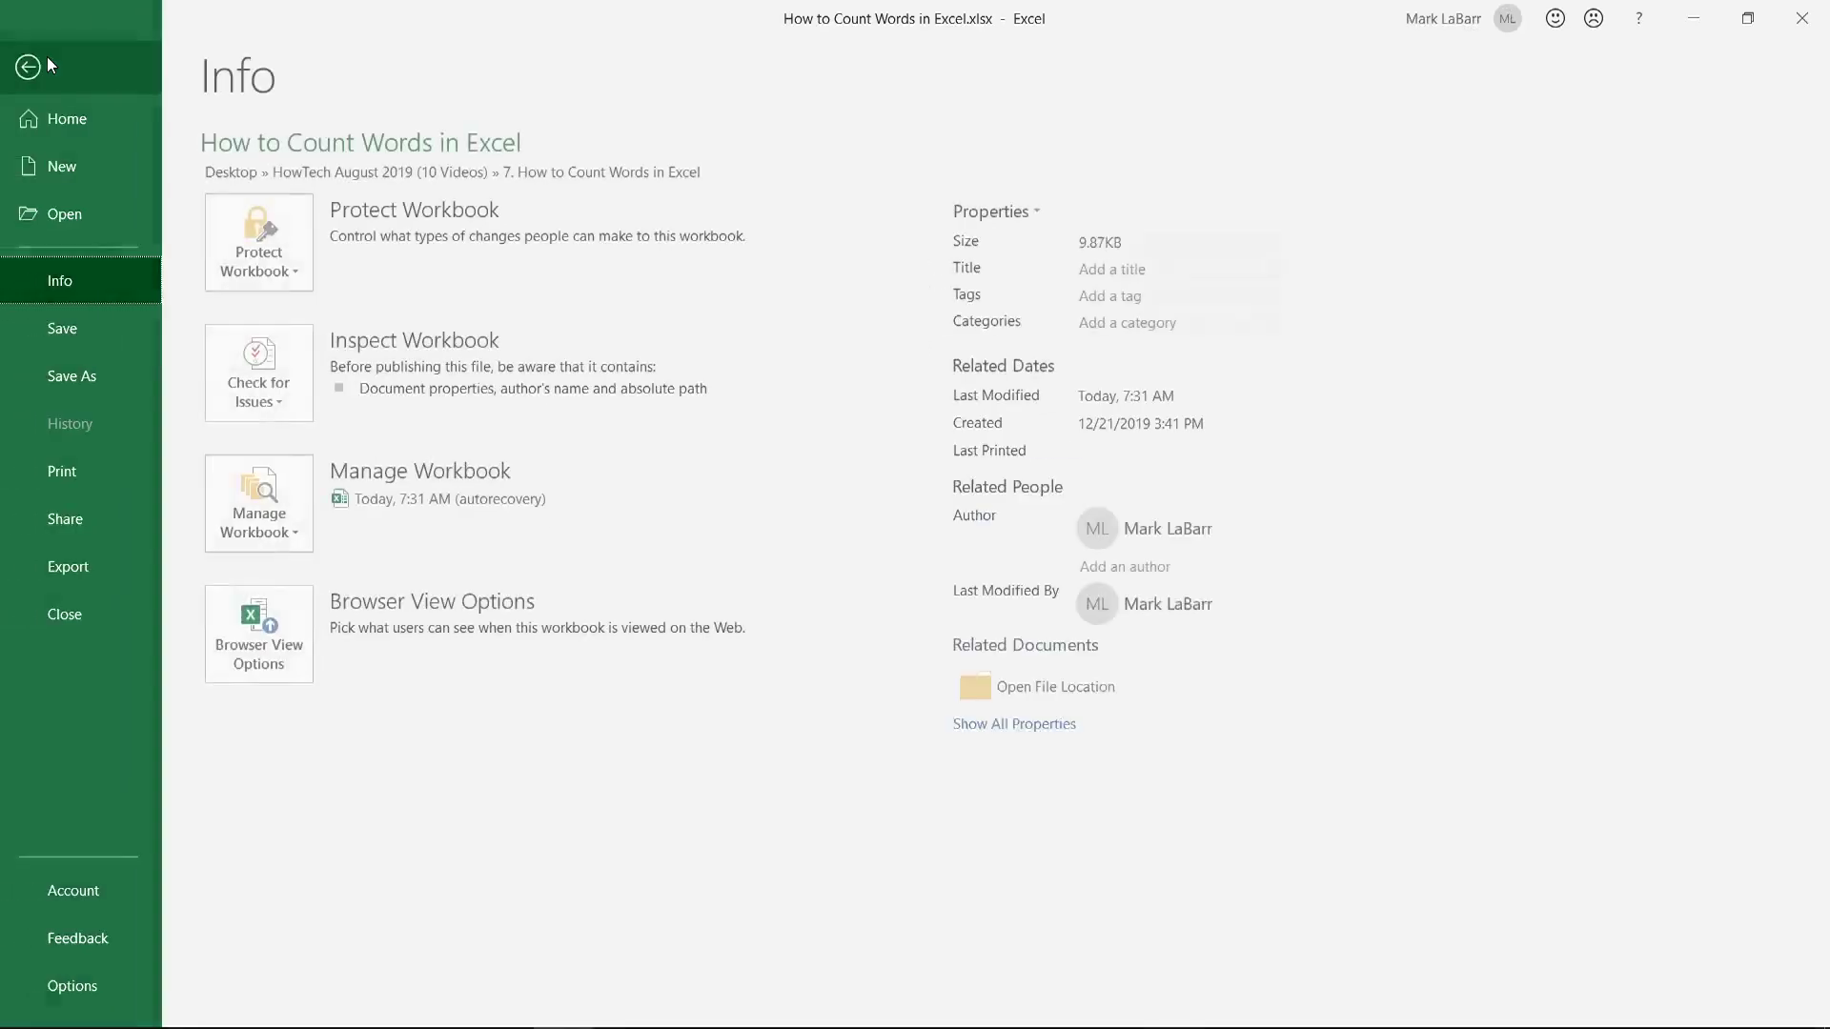
pyautogui.click(80, 988)
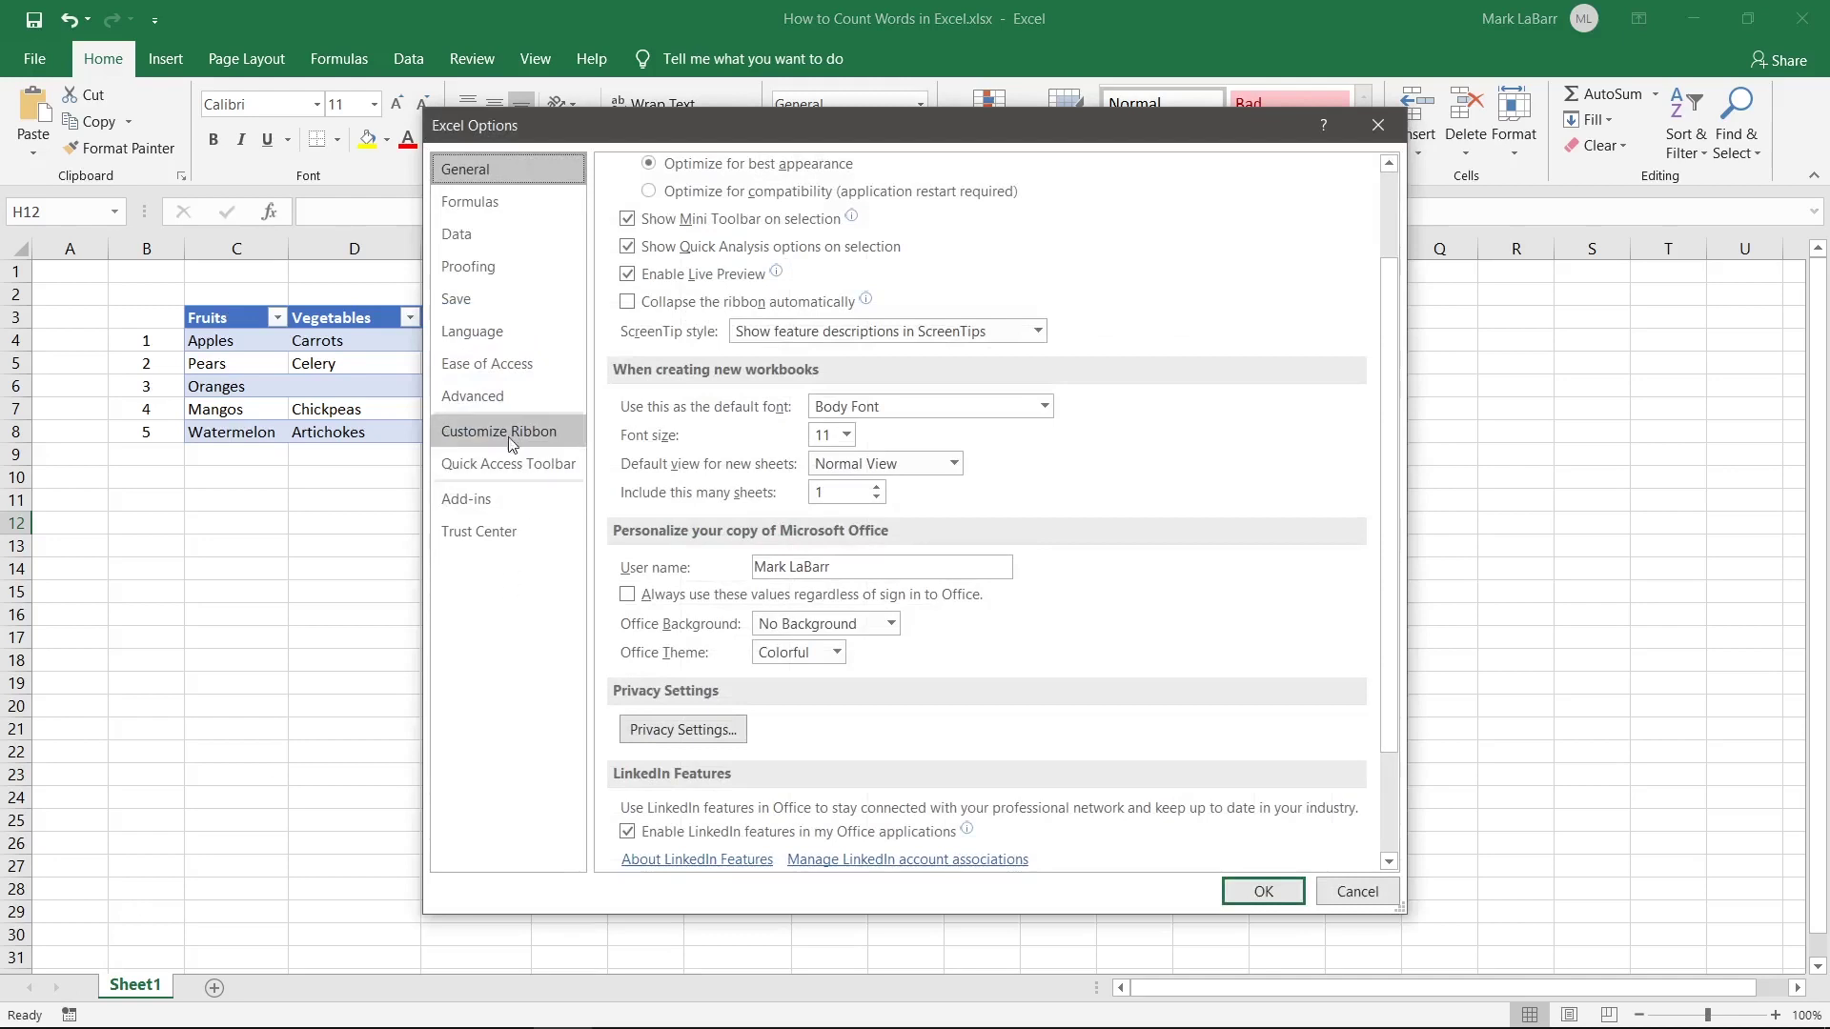
pyautogui.click(509, 433)
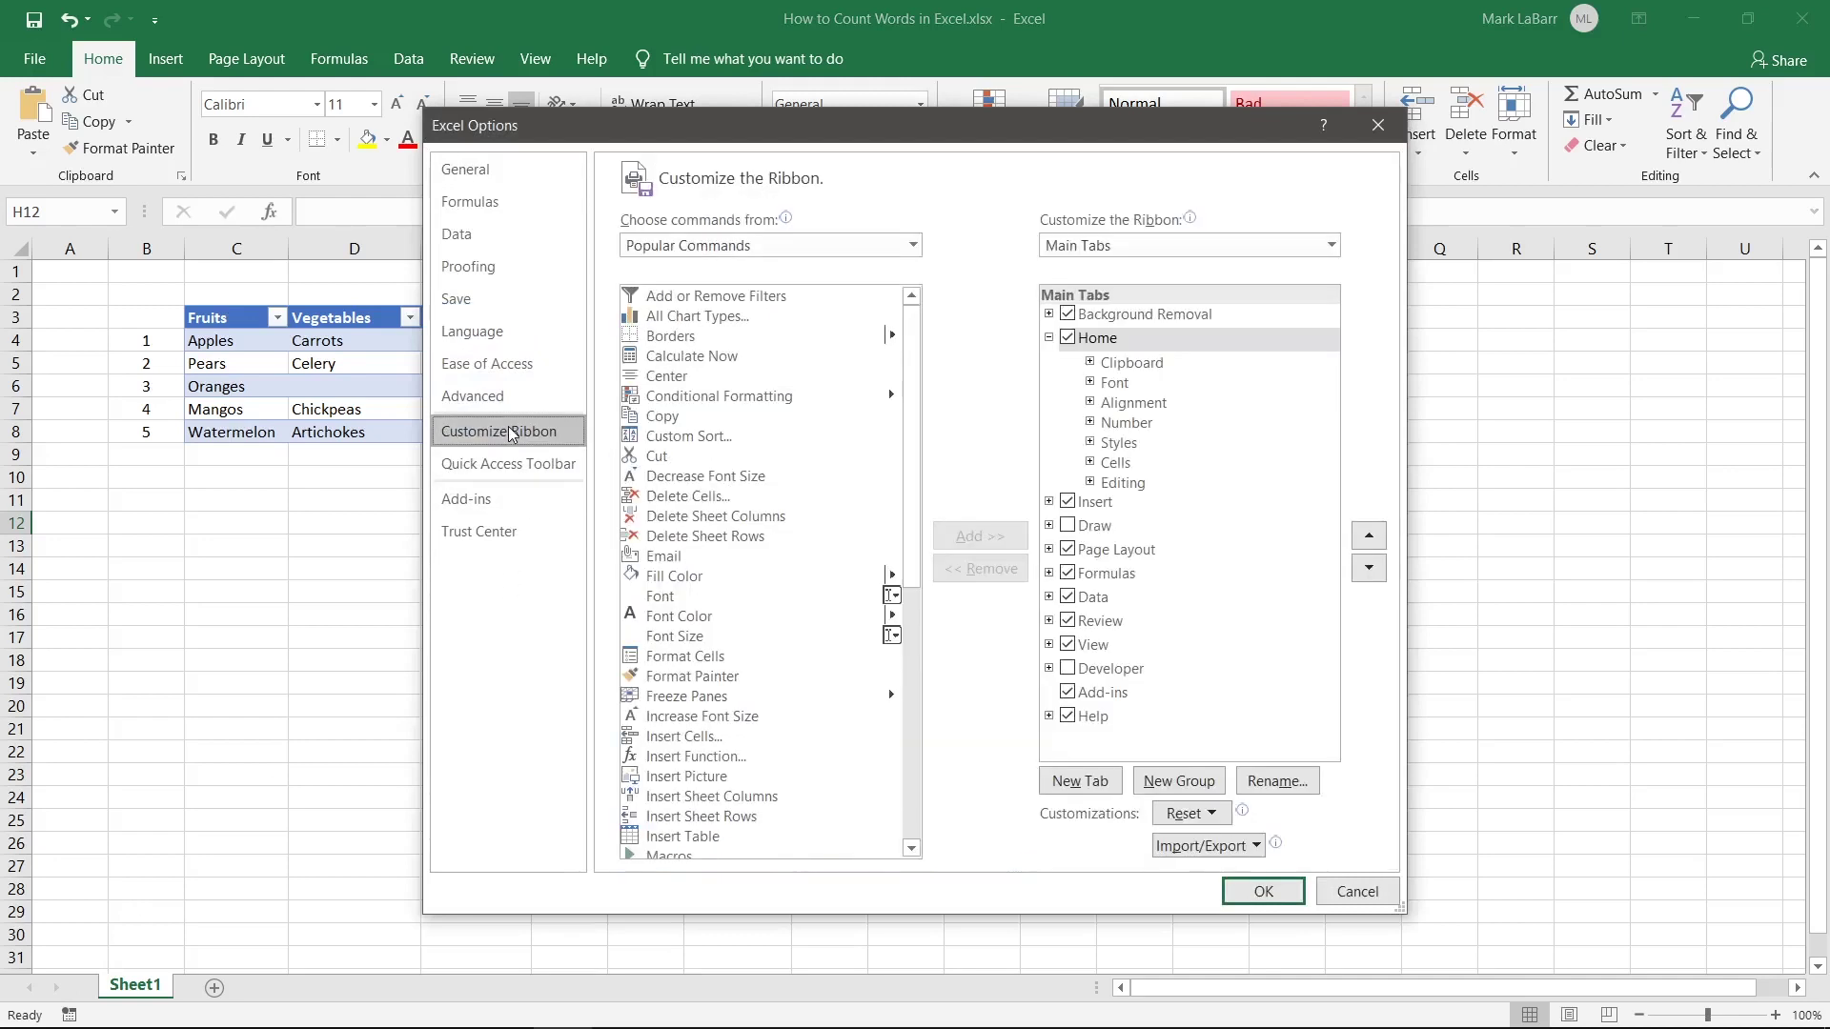
pyautogui.click(1068, 671)
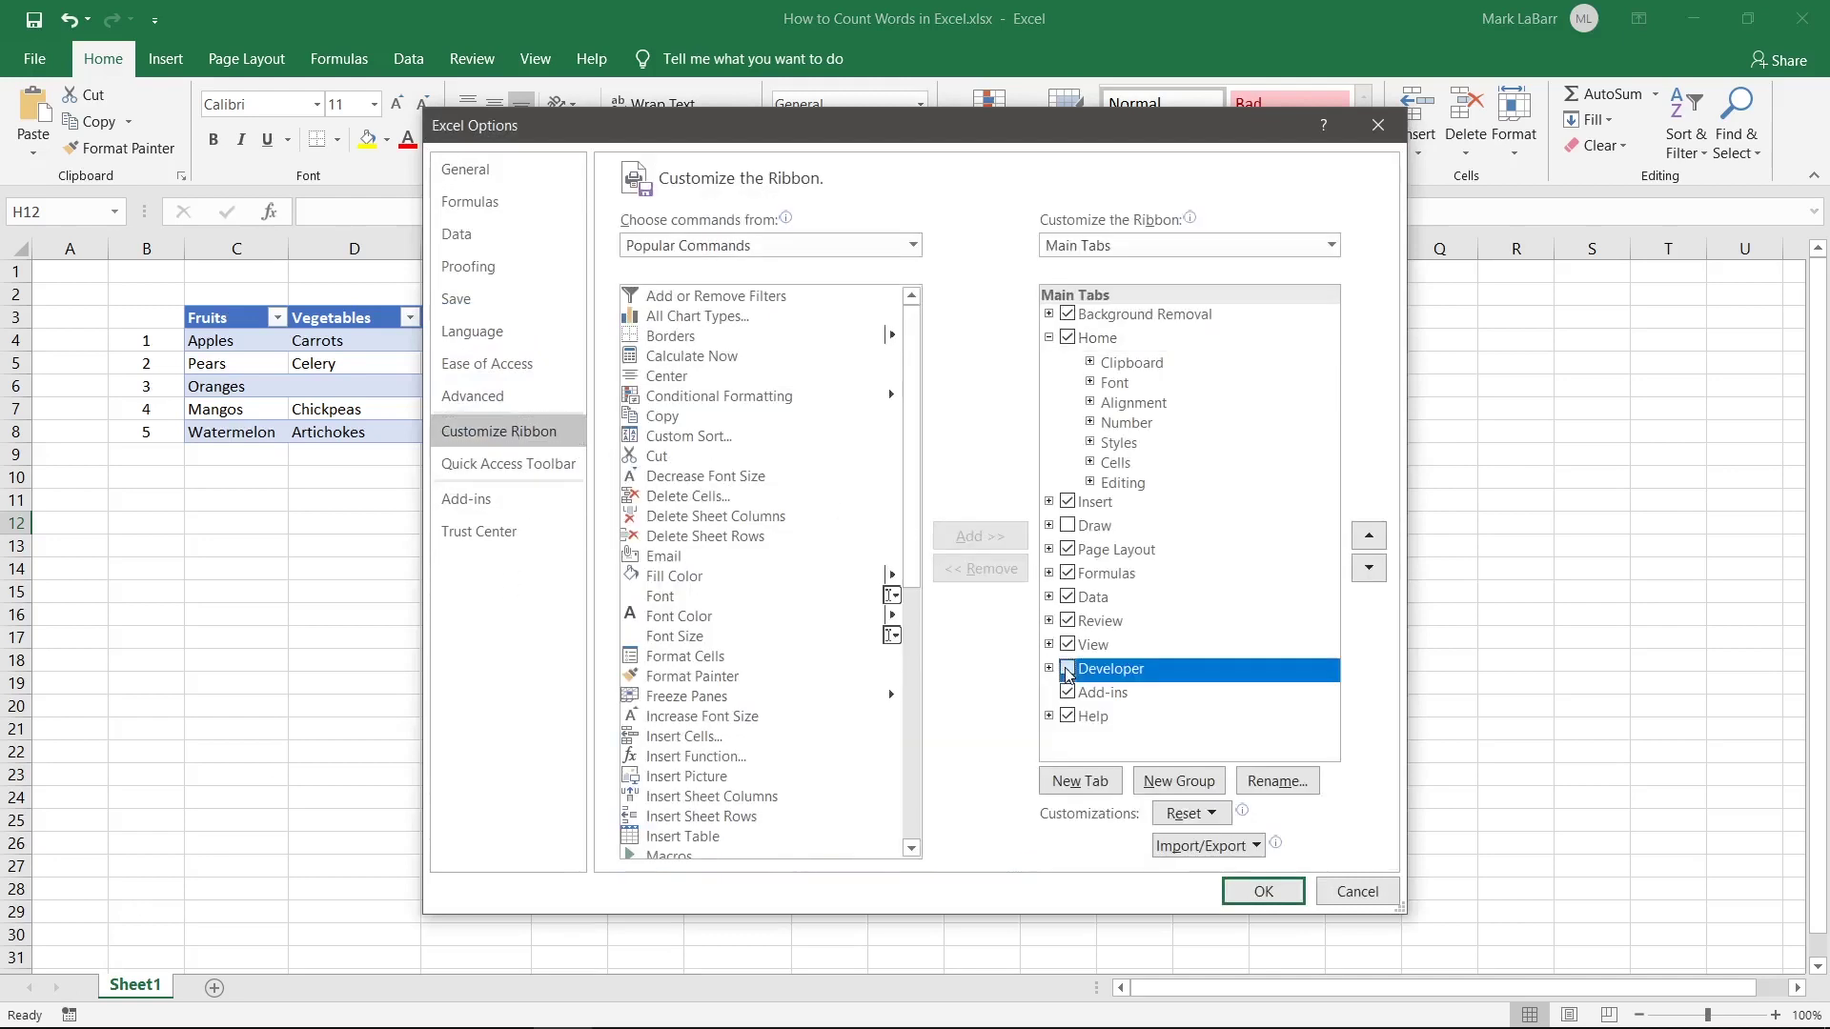
pyautogui.click(1247, 894)
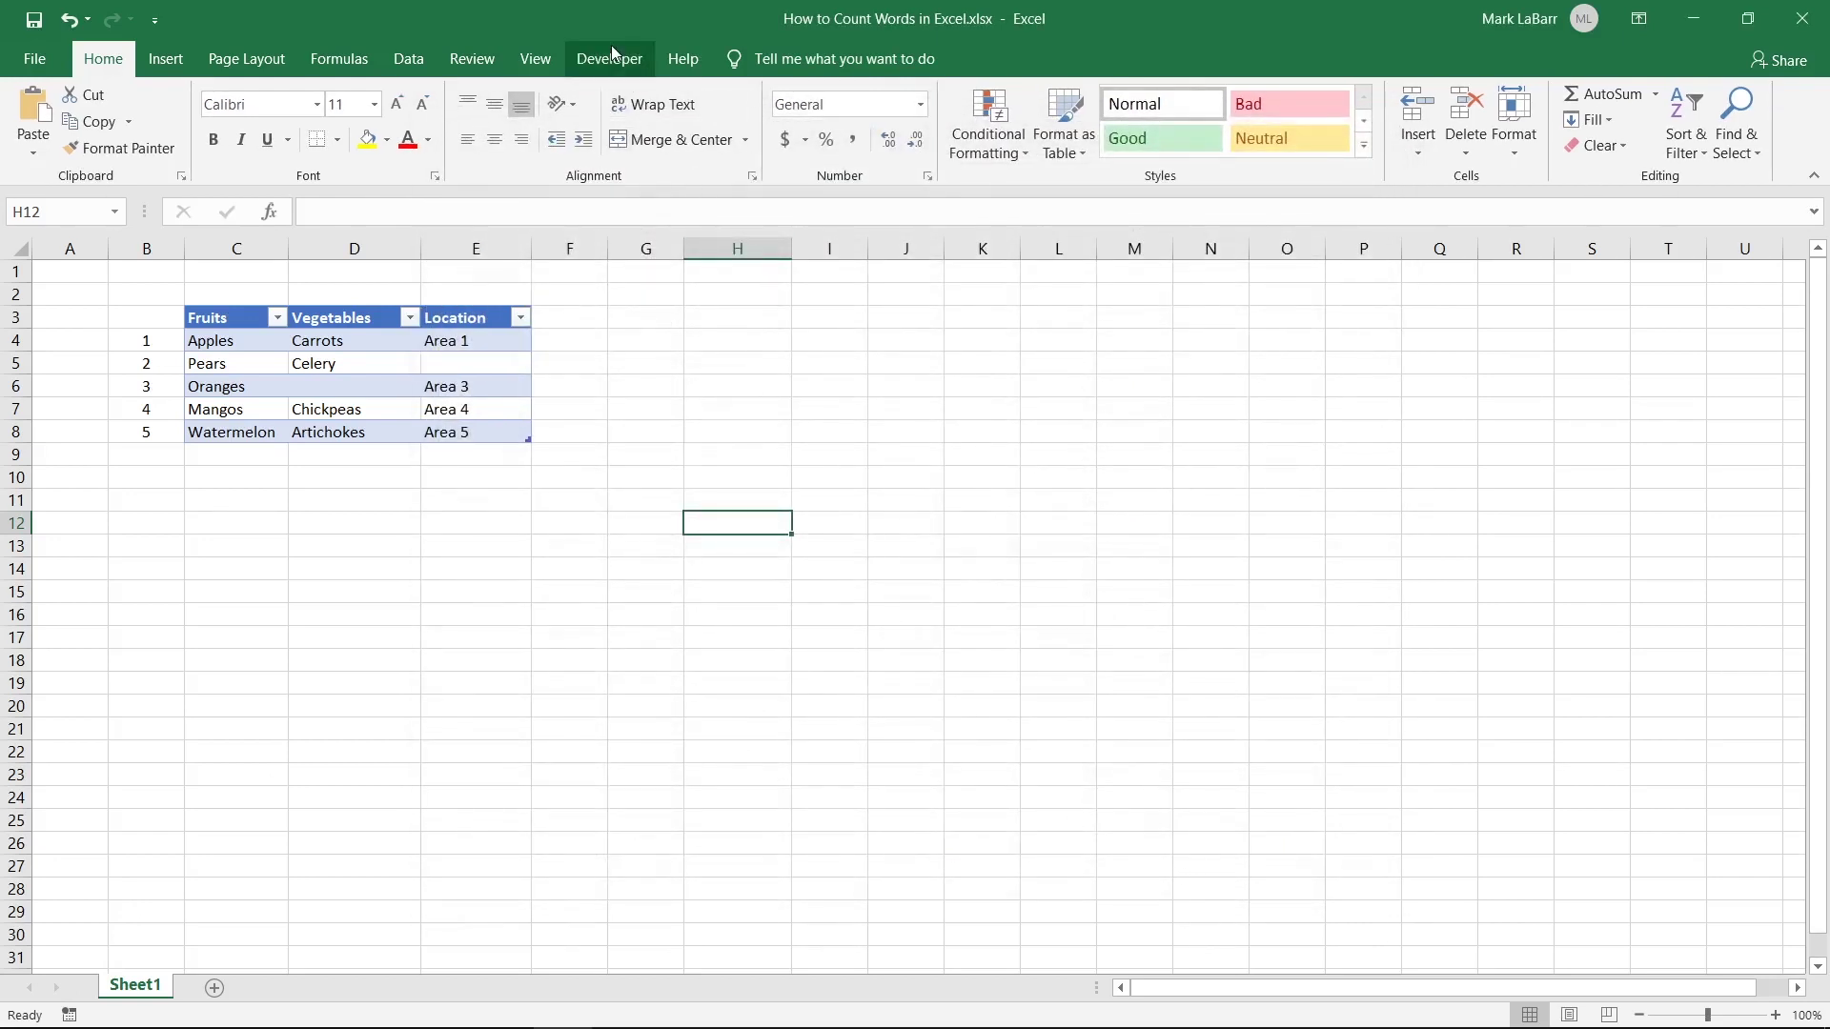
pyautogui.click(610, 53)
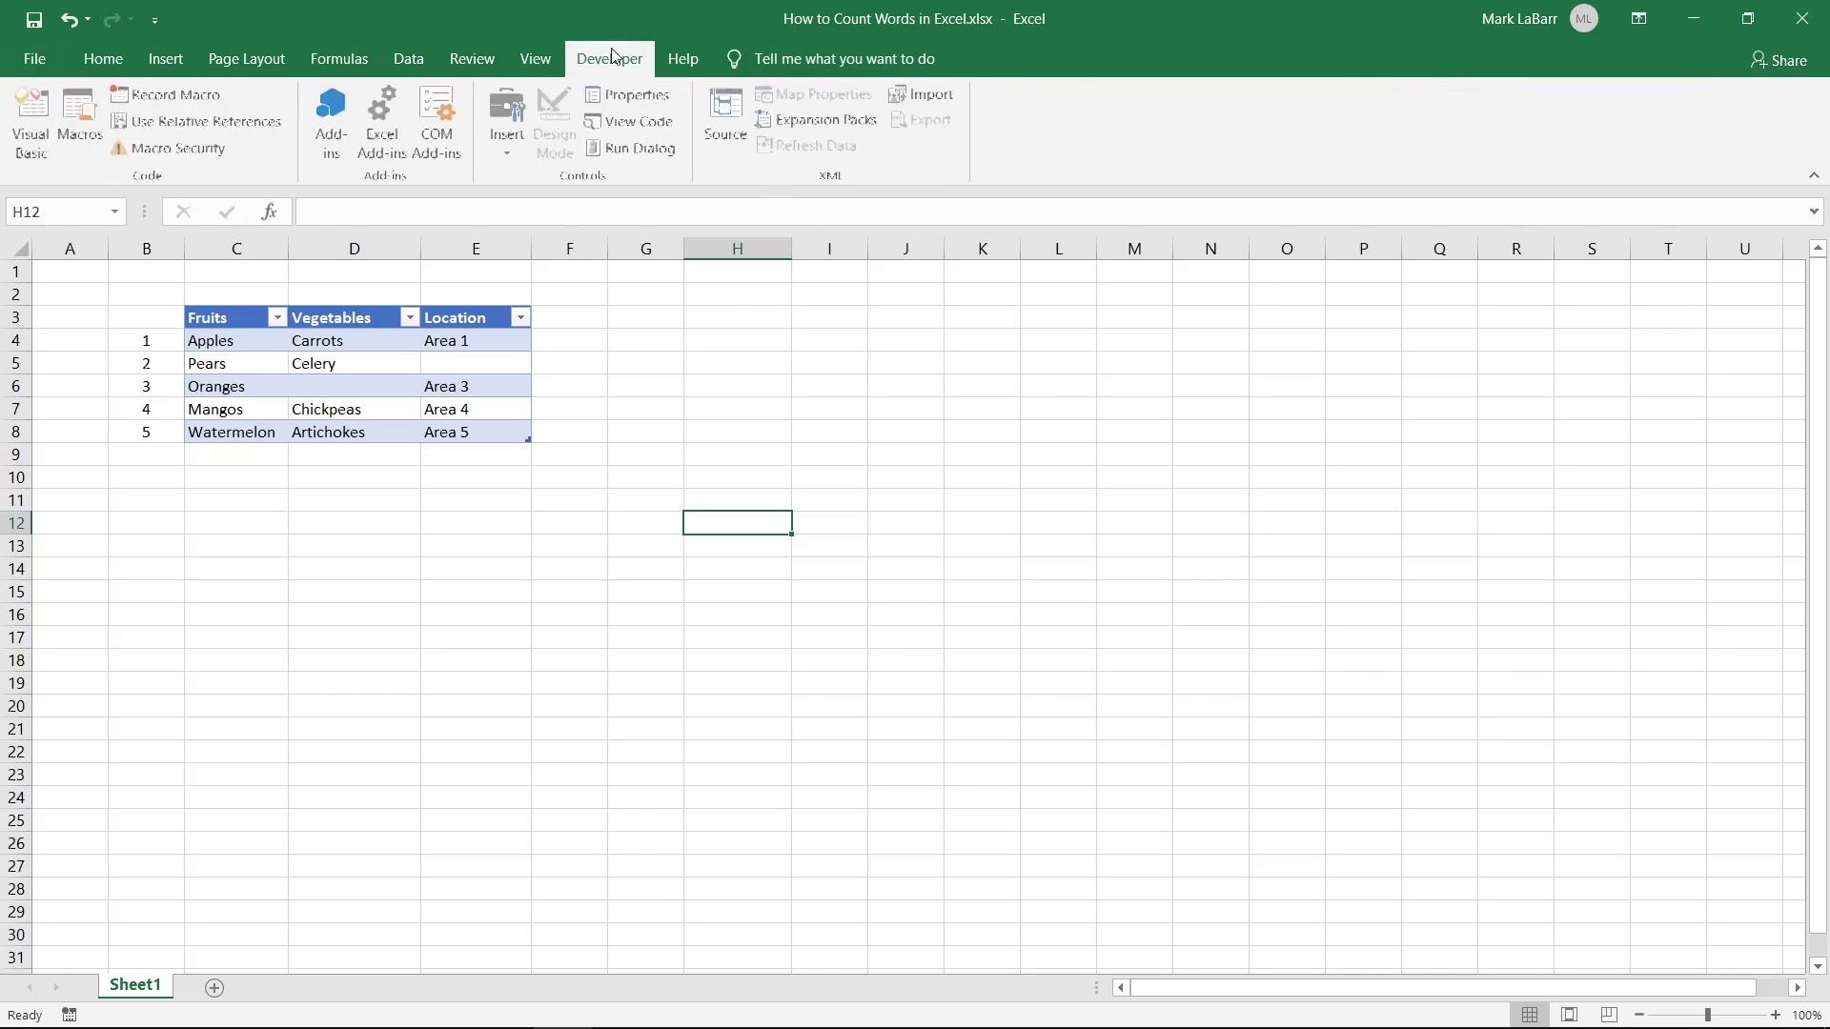
pyautogui.click(36, 116)
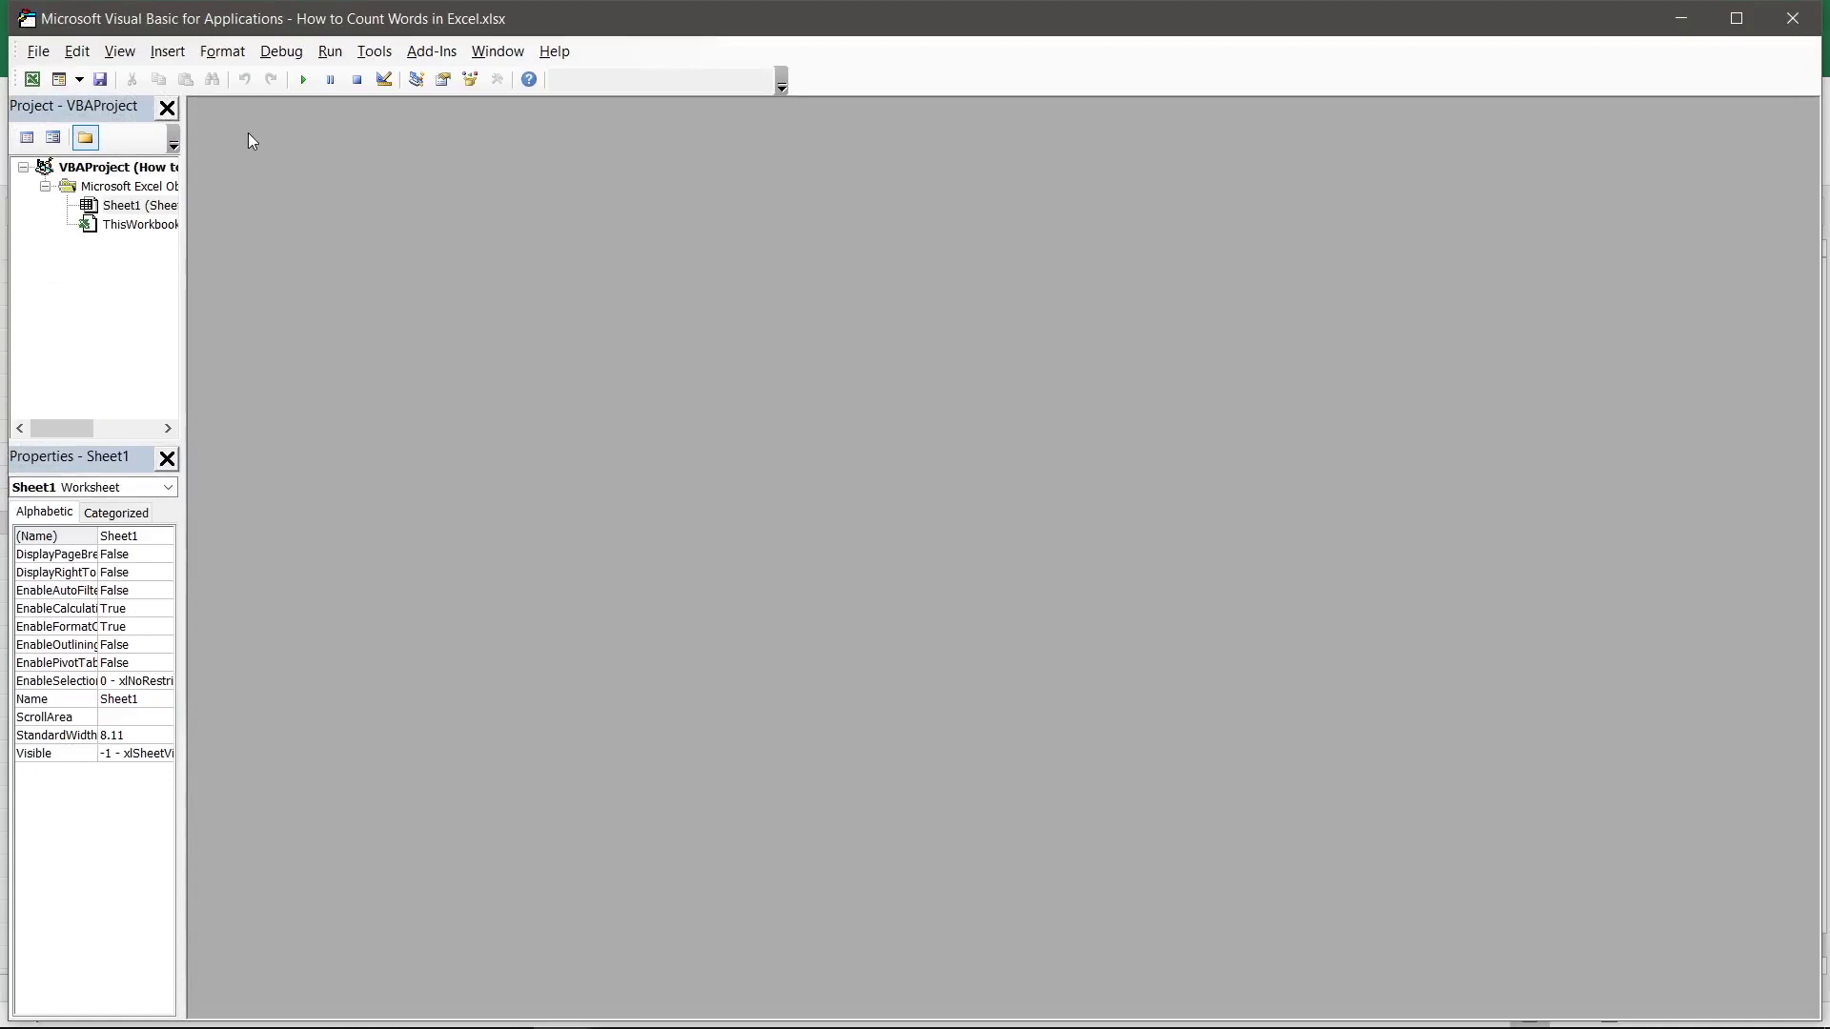
# Insert a new empty code module, Module1, via Insert > Module.
pyautogui.click(154, 57)
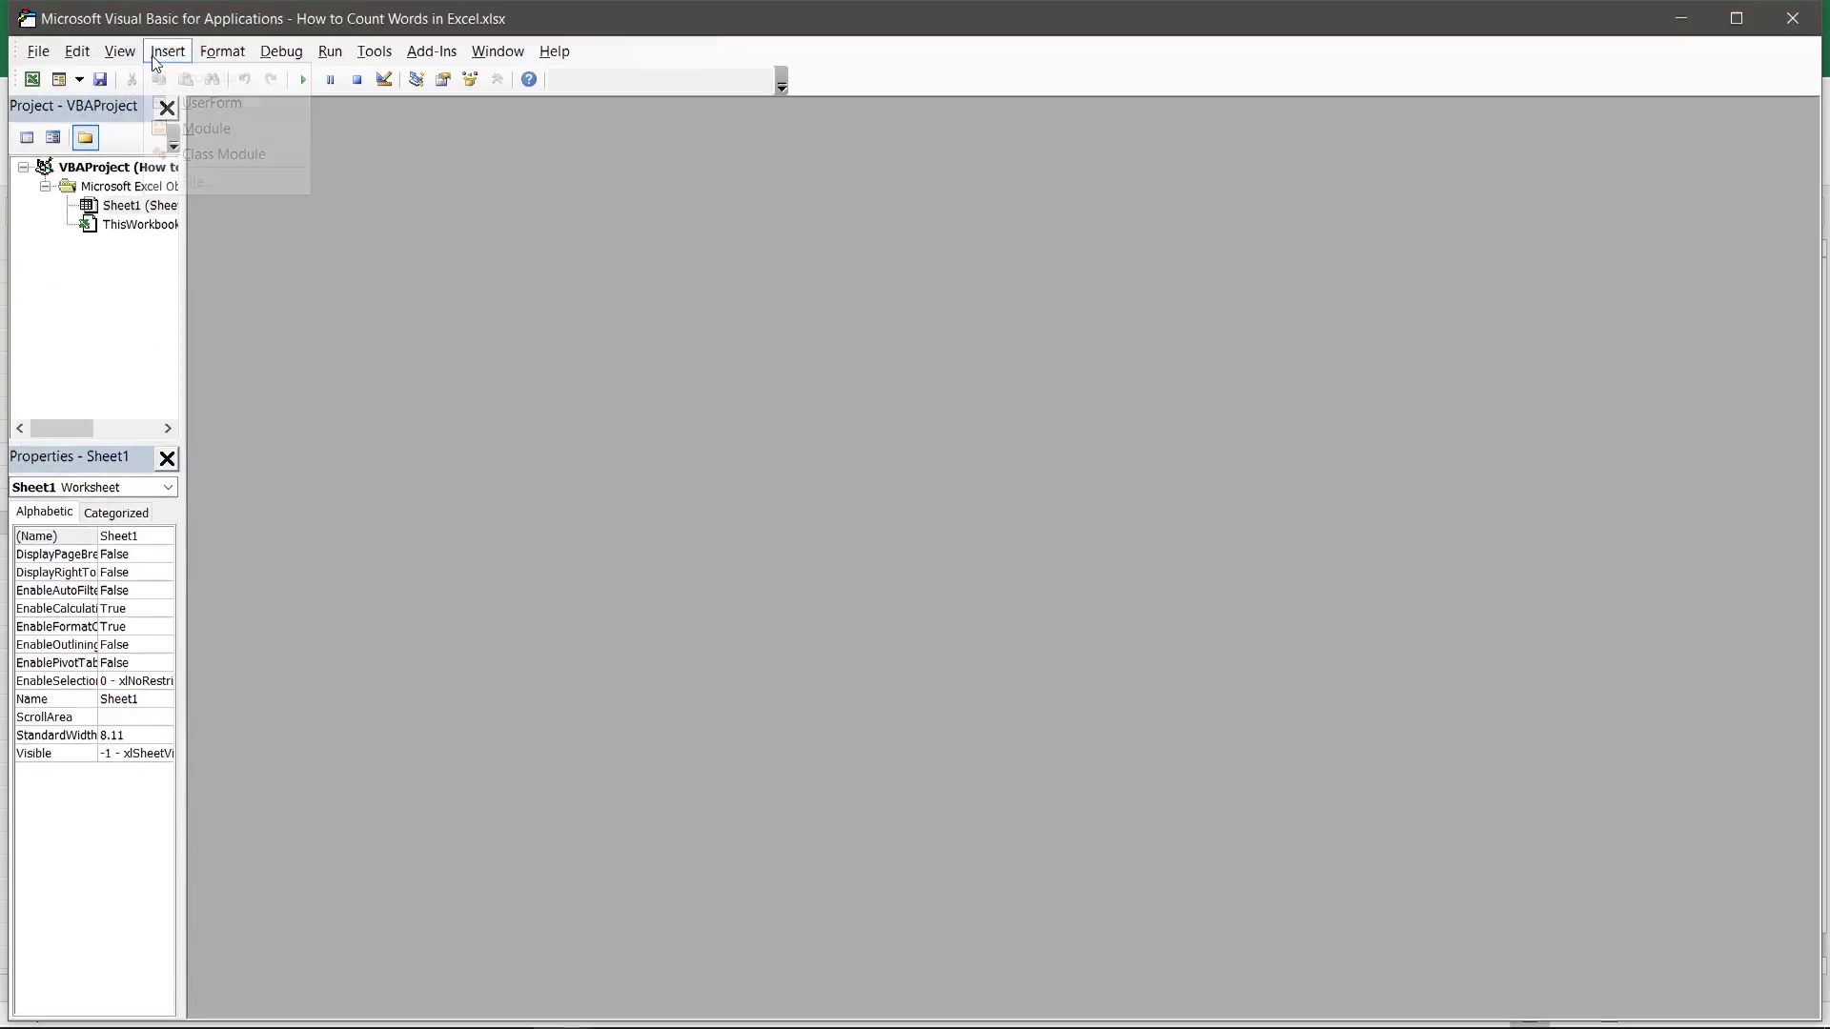
pyautogui.click(202, 129)
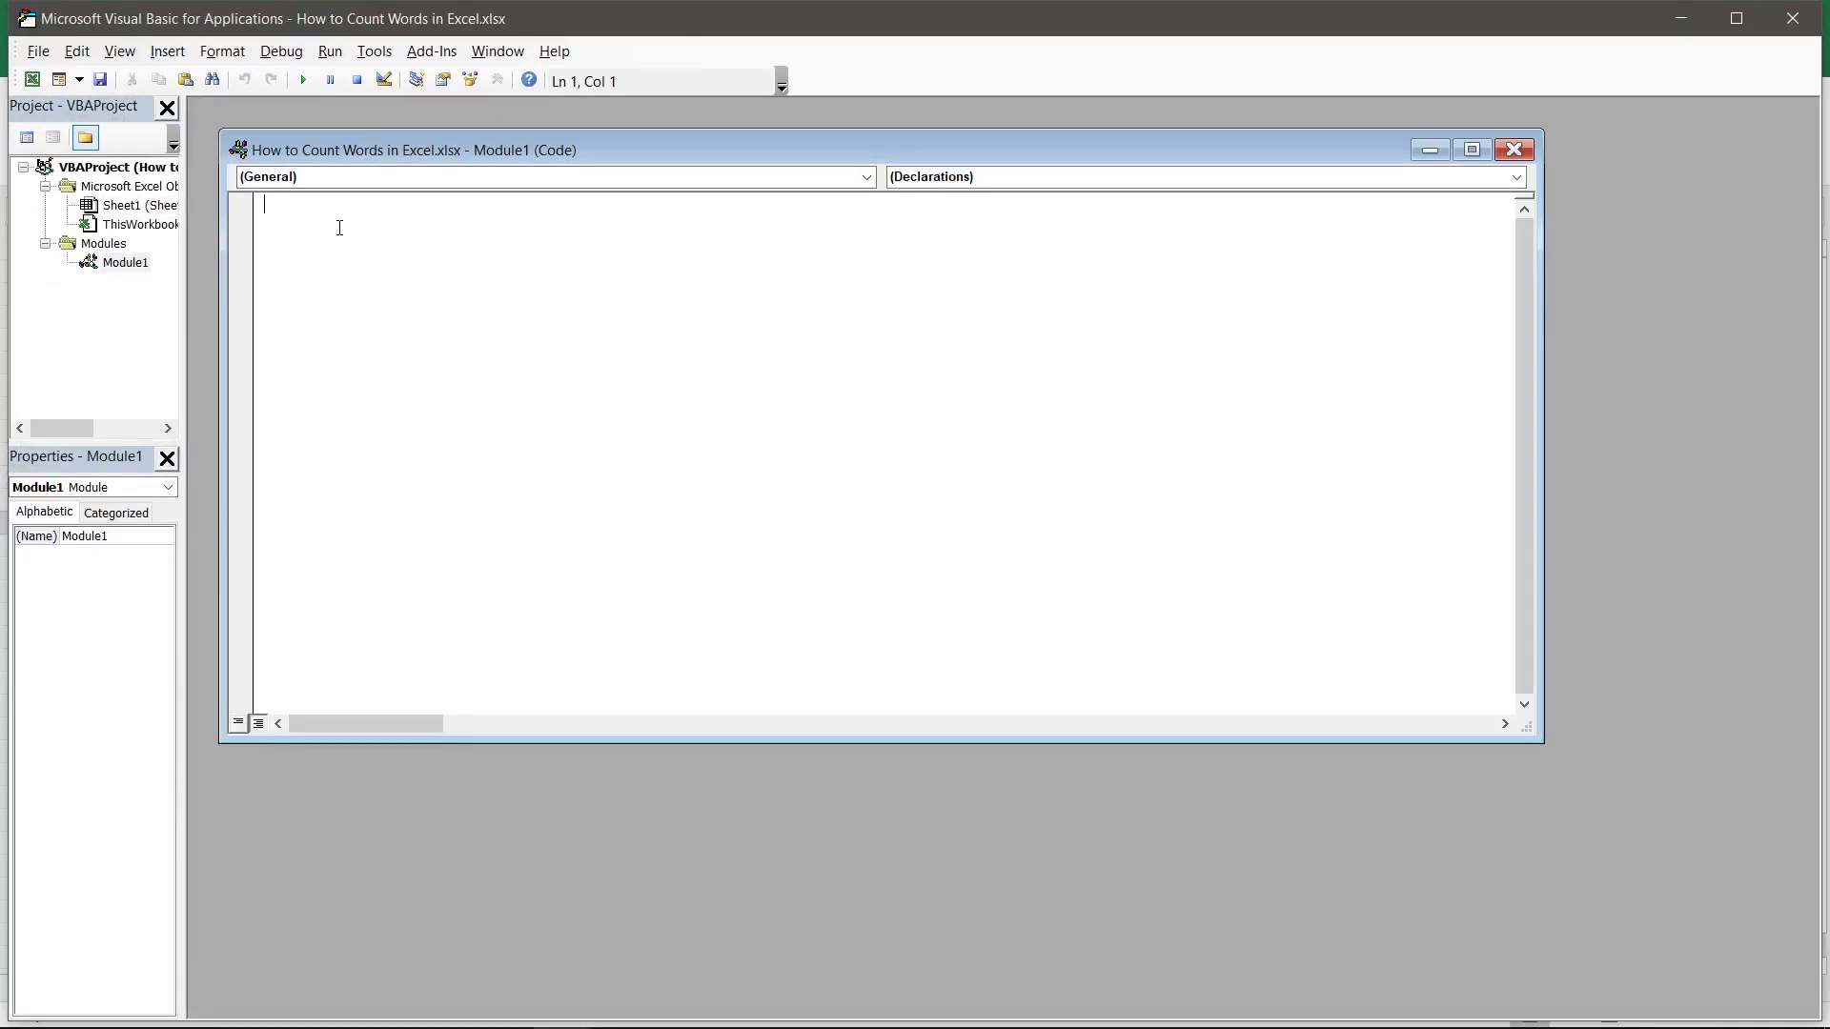
pyautogui.hotkey('alt', 'Tab')
pyautogui.hotkey('alt', 'Tab')
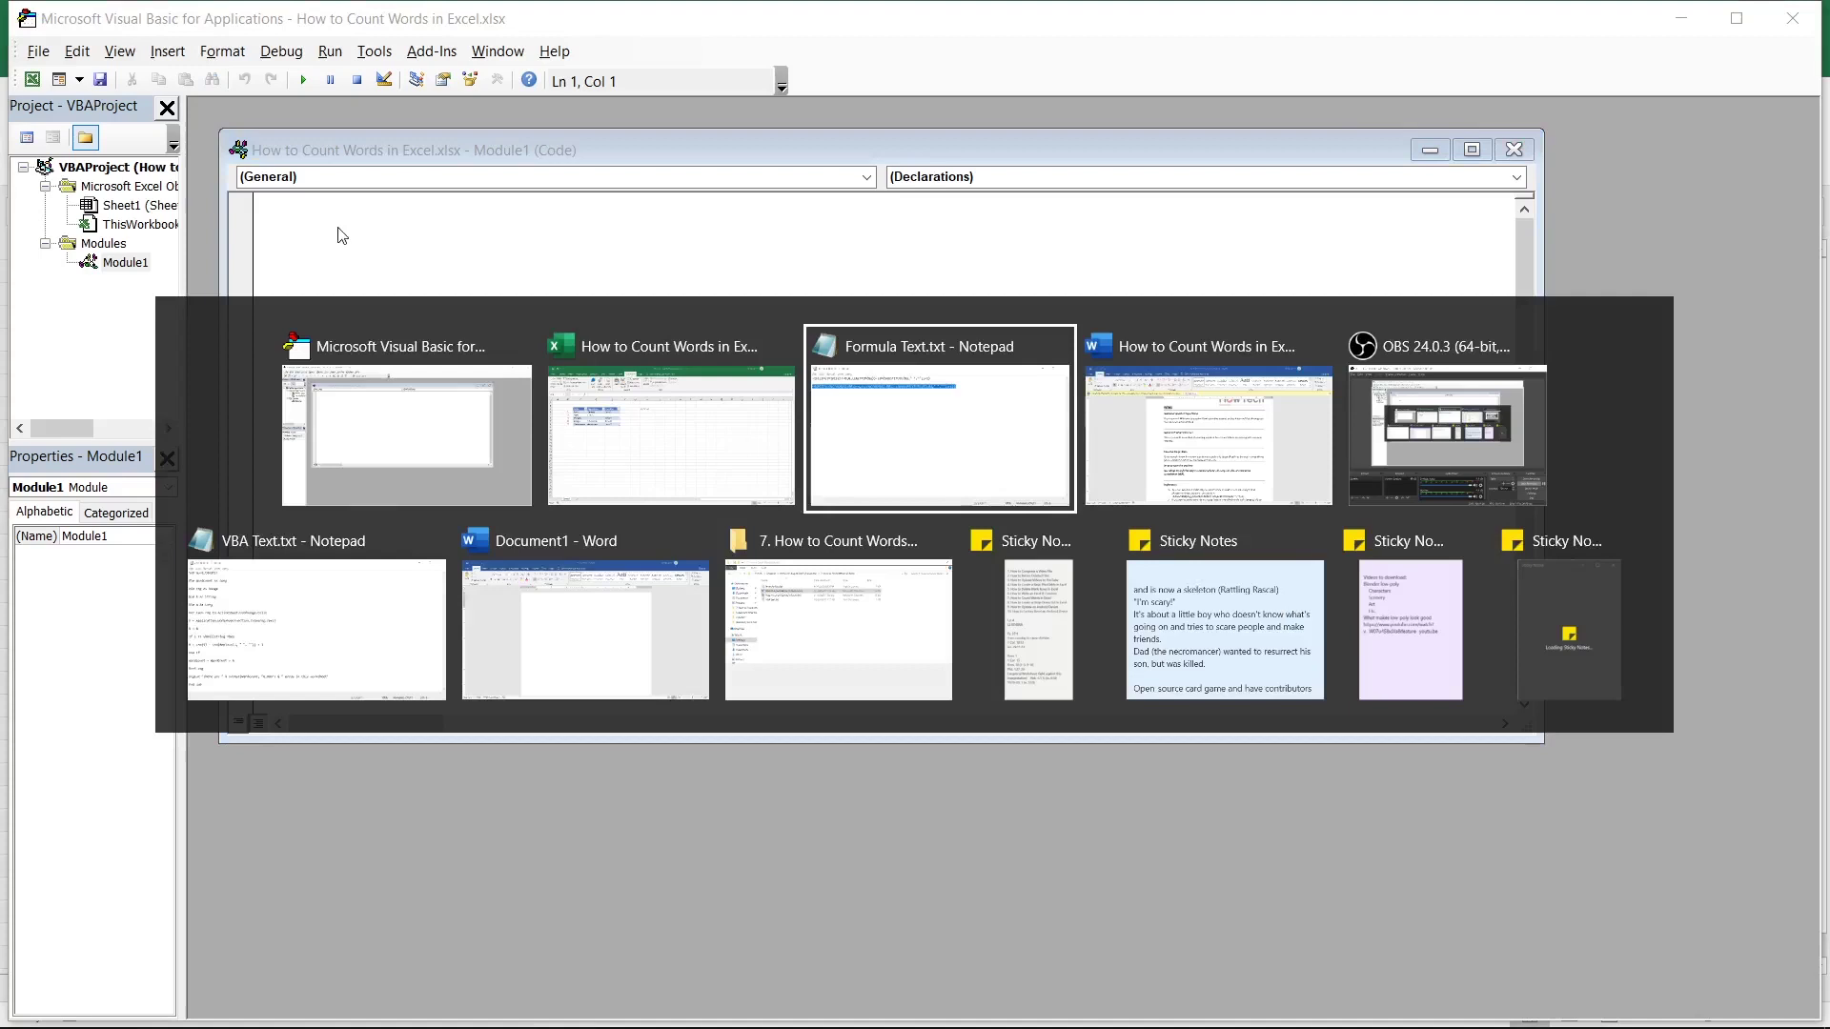
# Bring up VBA Text.txt in Notepad and copy all of its Word_Count macro code.
pyautogui.hotkey('alt', 'Tab')
pyautogui.hotkey('alt', 'Tab')
pyautogui.hotkey('alt', 'Tab')
pyautogui.hotkey('alt', 'Tab')
pyautogui.click(318, 591)
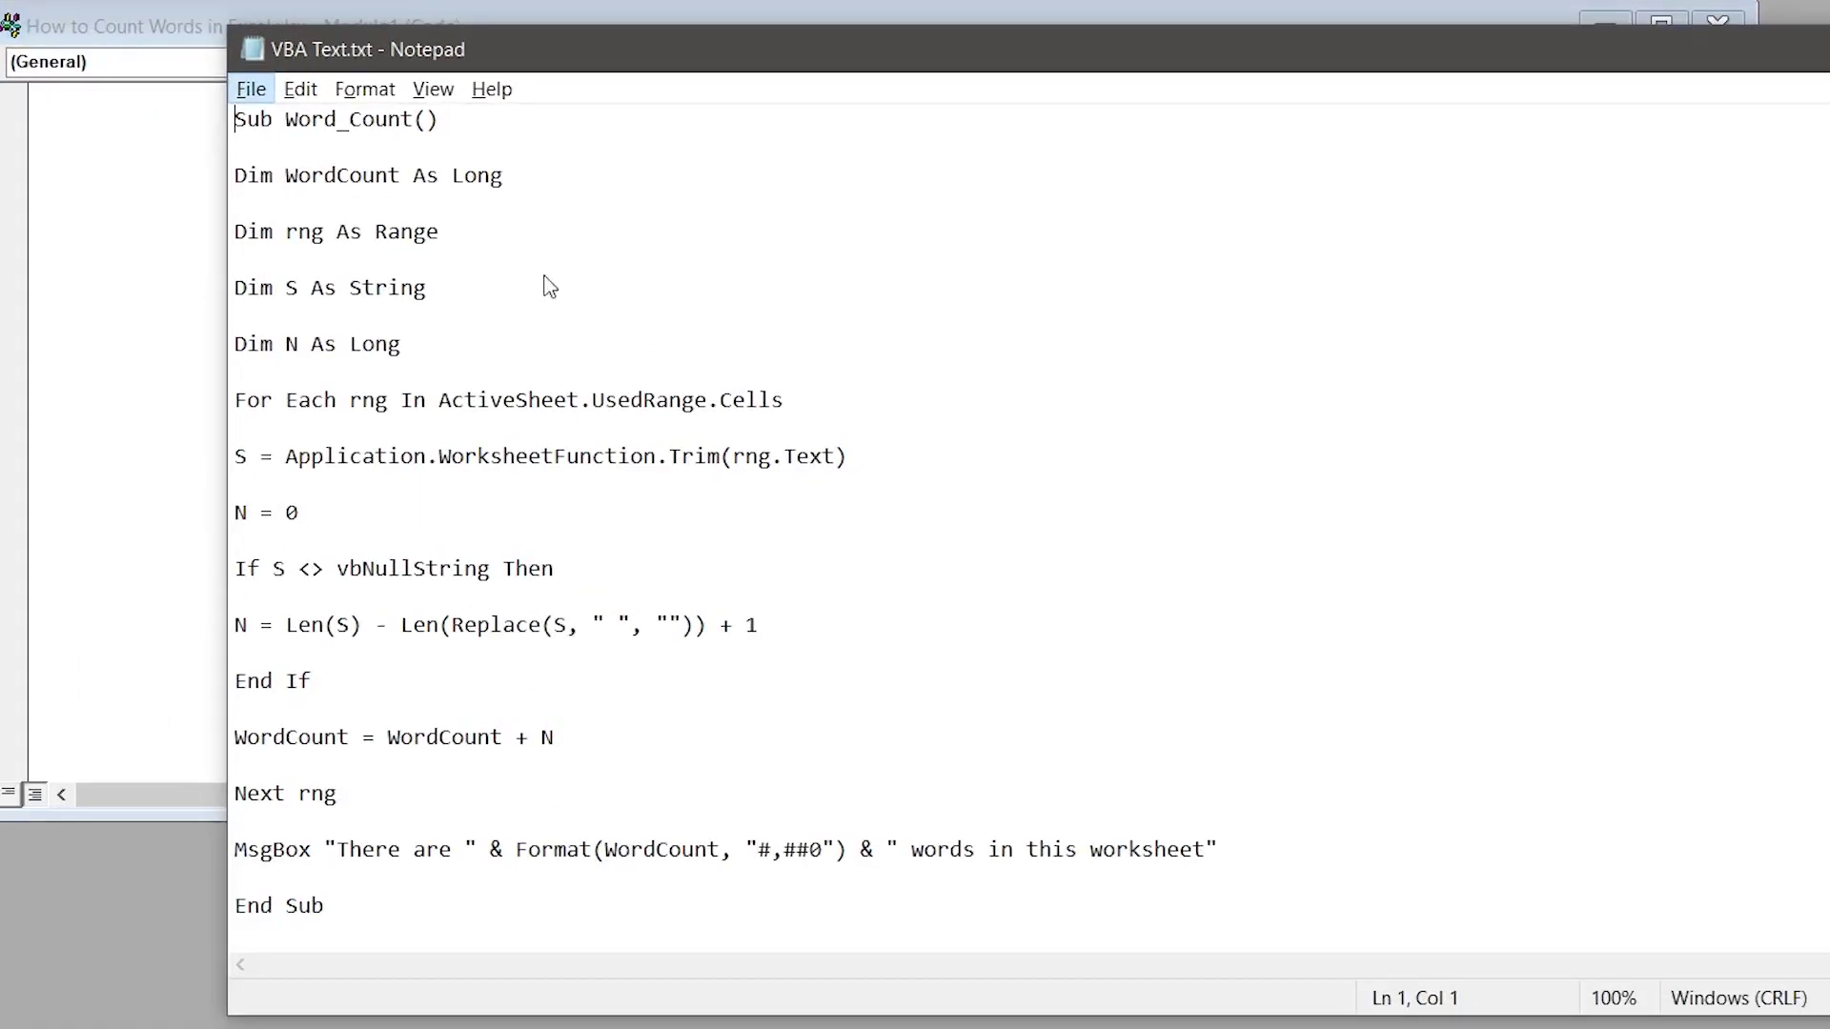
pyautogui.click(479, 175)
pyautogui.hotkey('ctrl', 'a')
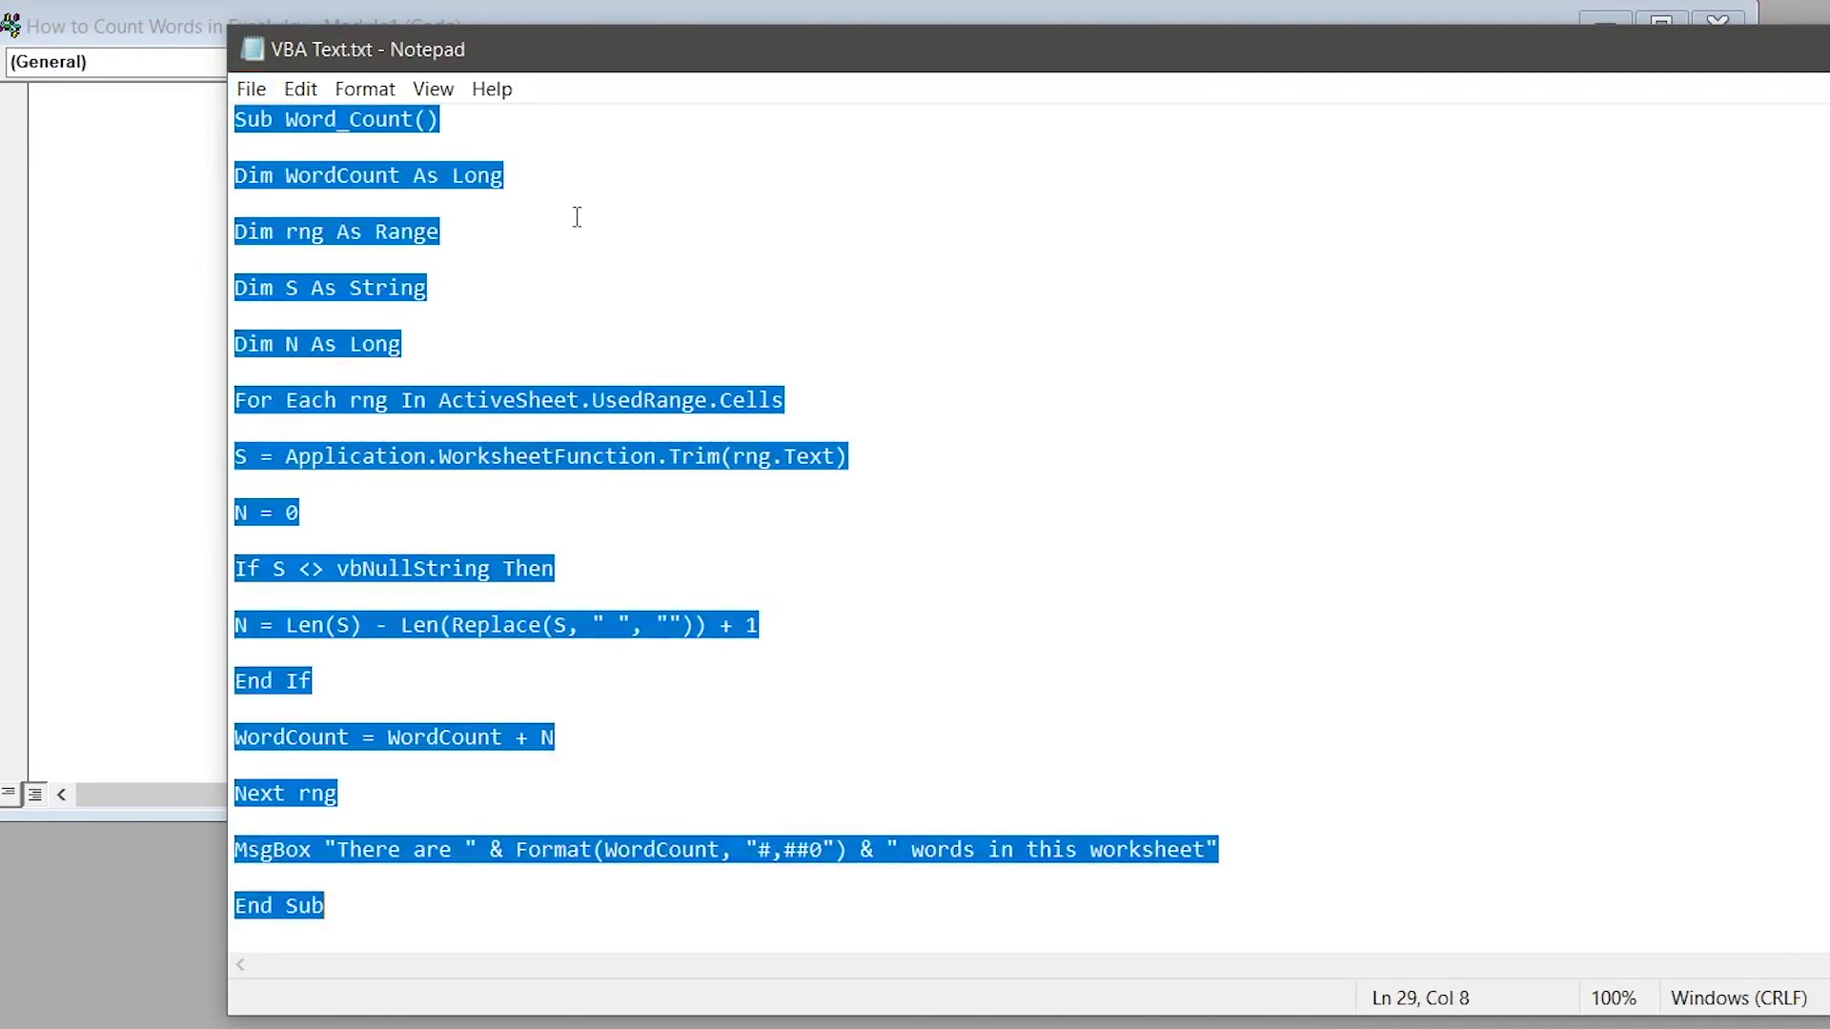
pyautogui.hotkey('ctrl', 'c')
# Paste the Word_Count macro into Module1 and enlarge the code window to show it.
pyautogui.click(74, 162)
pyautogui.hotkey('ctrl', 'v')
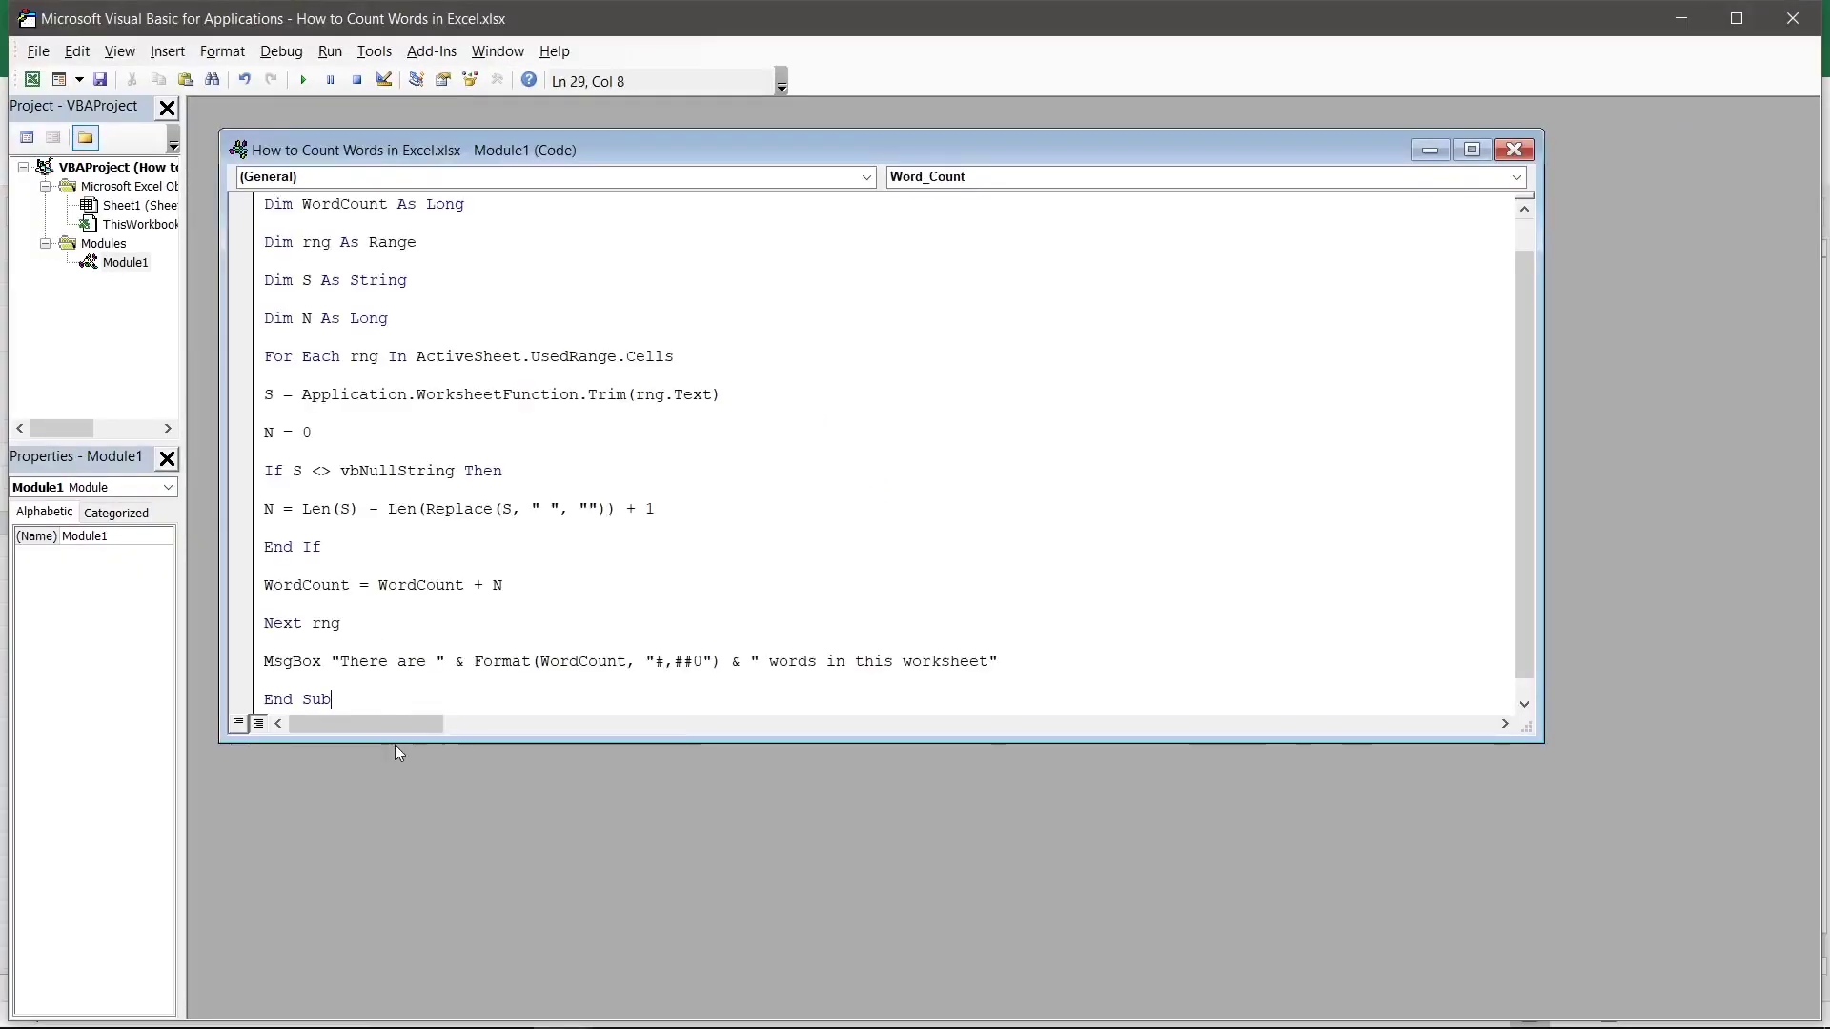
pyautogui.moveTo(395, 745); pyautogui.dragTo(412, 838)
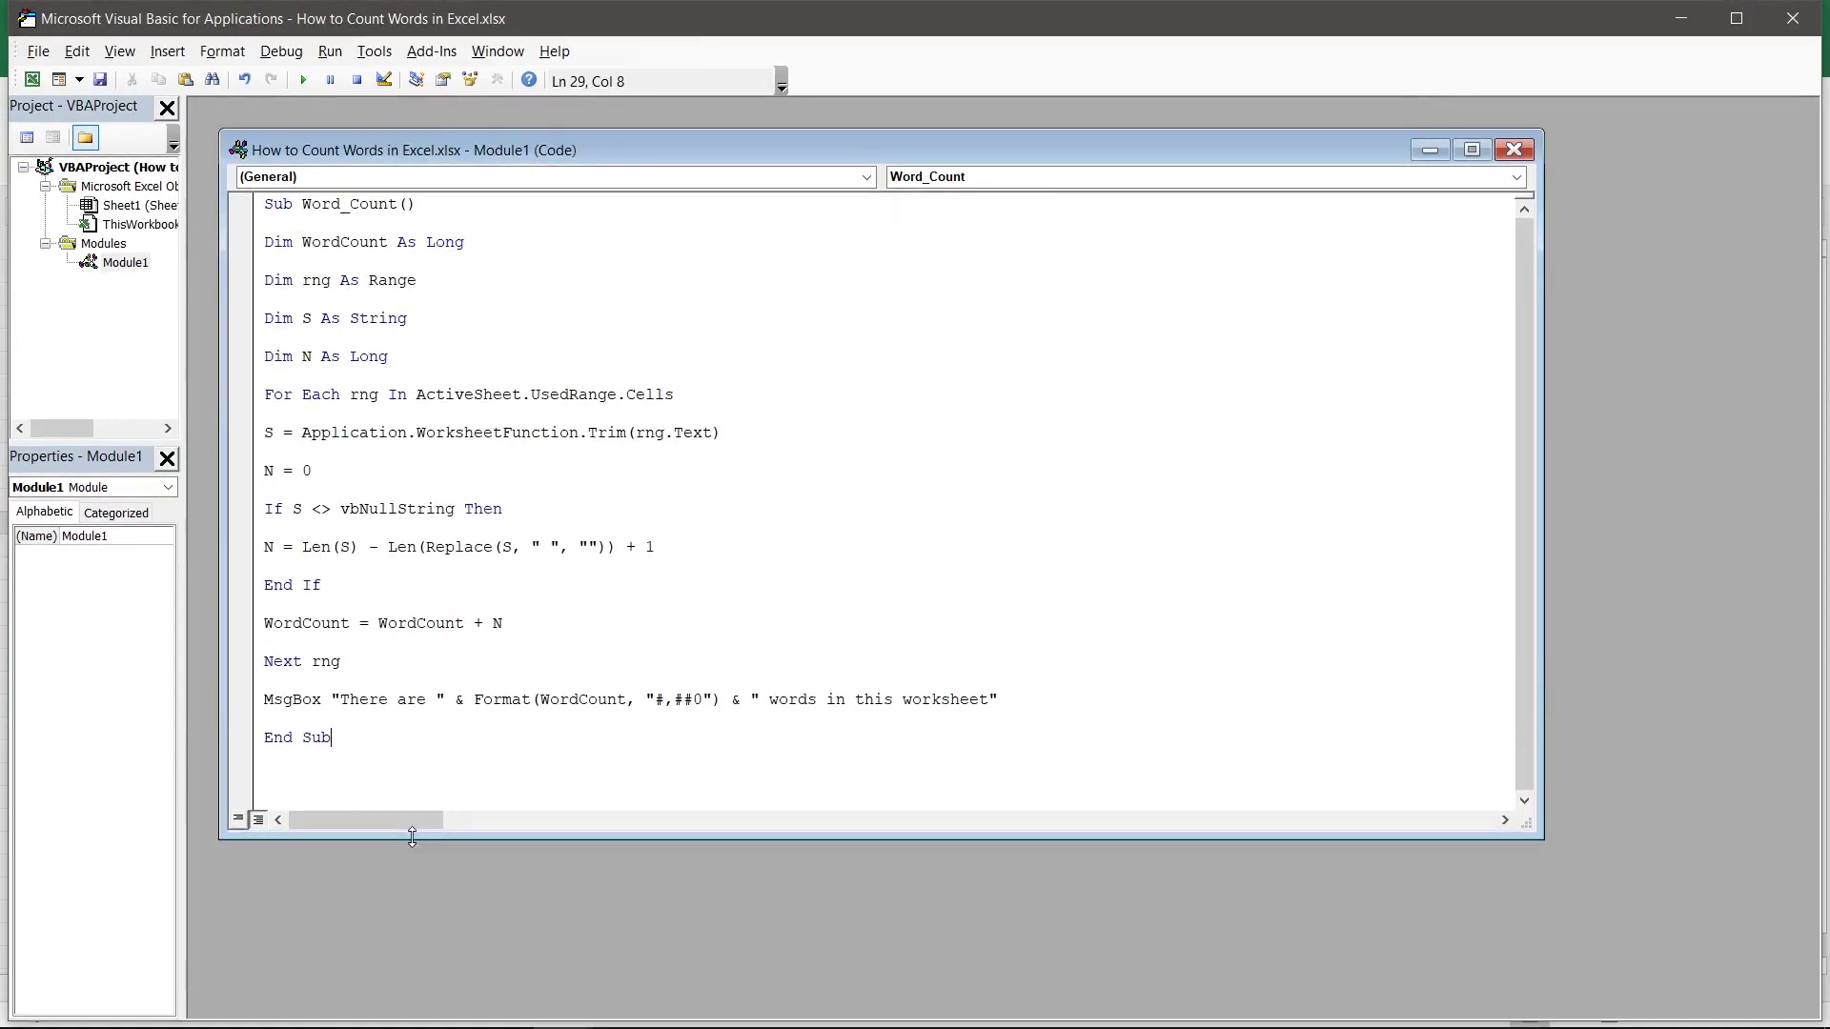
pyautogui.click(303, 82)
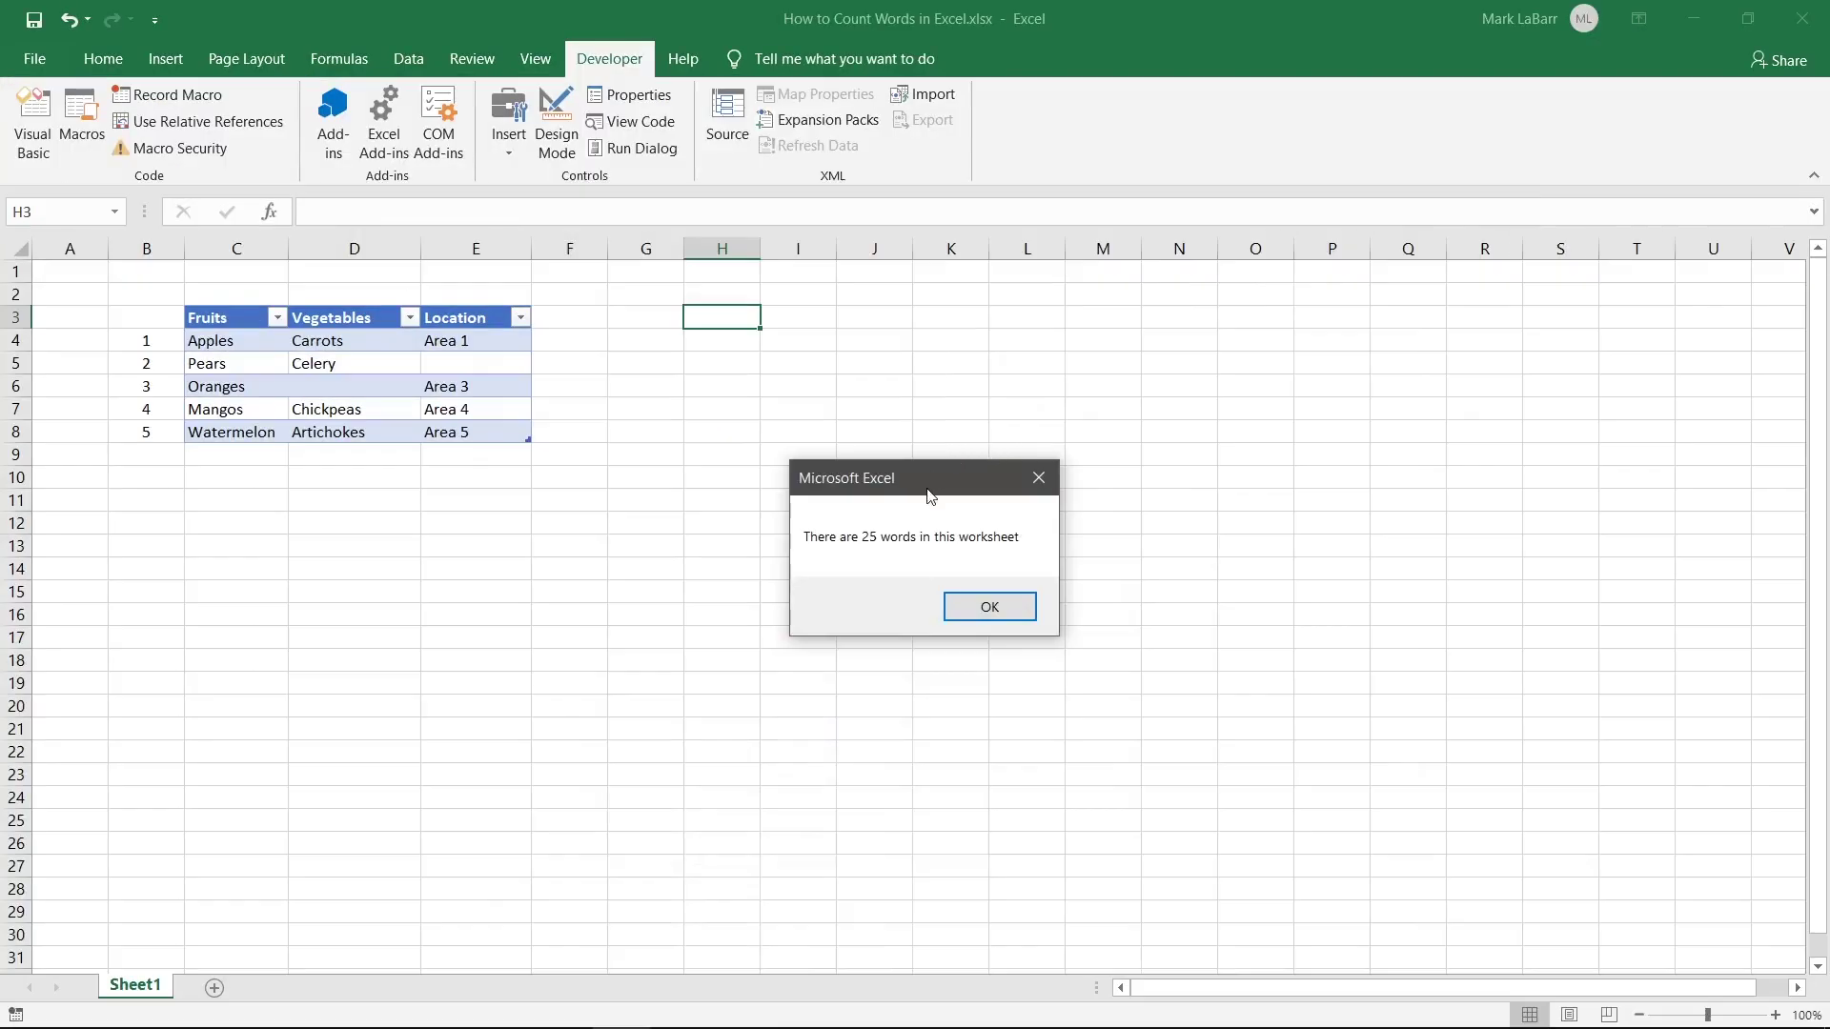
pyautogui.moveTo(931, 495); pyautogui.dragTo(874, 527)
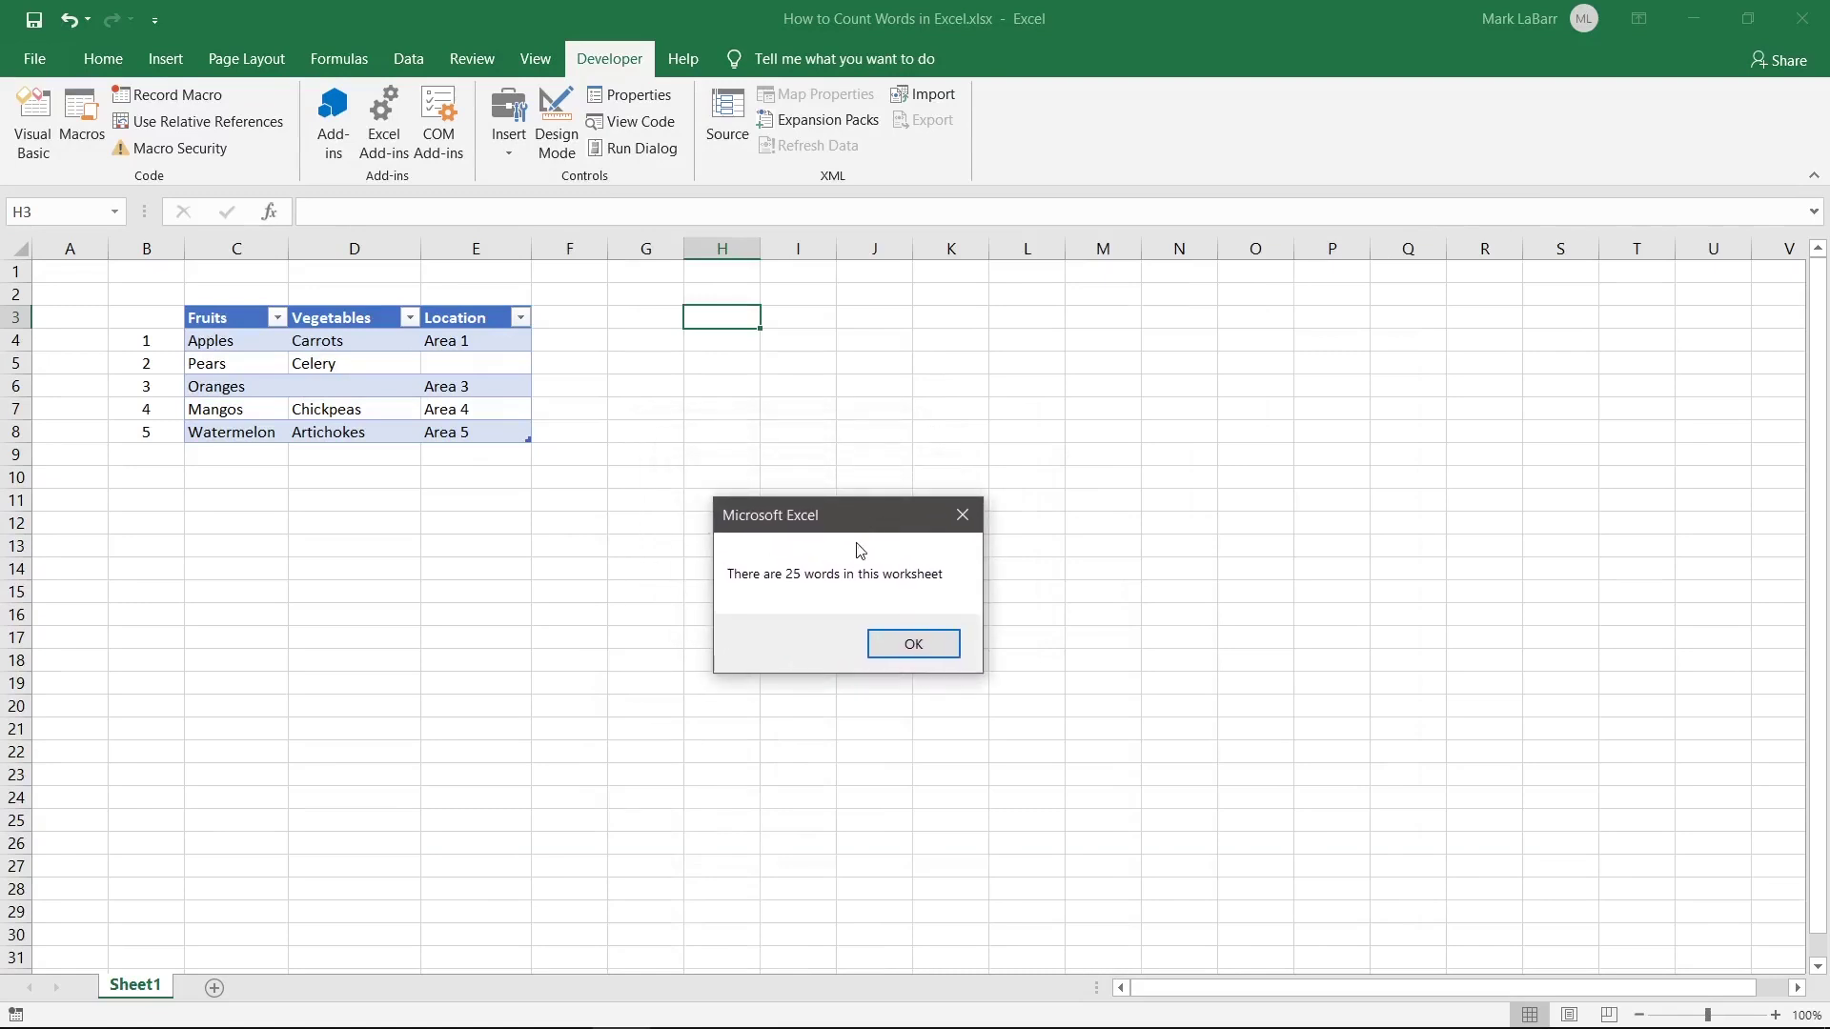